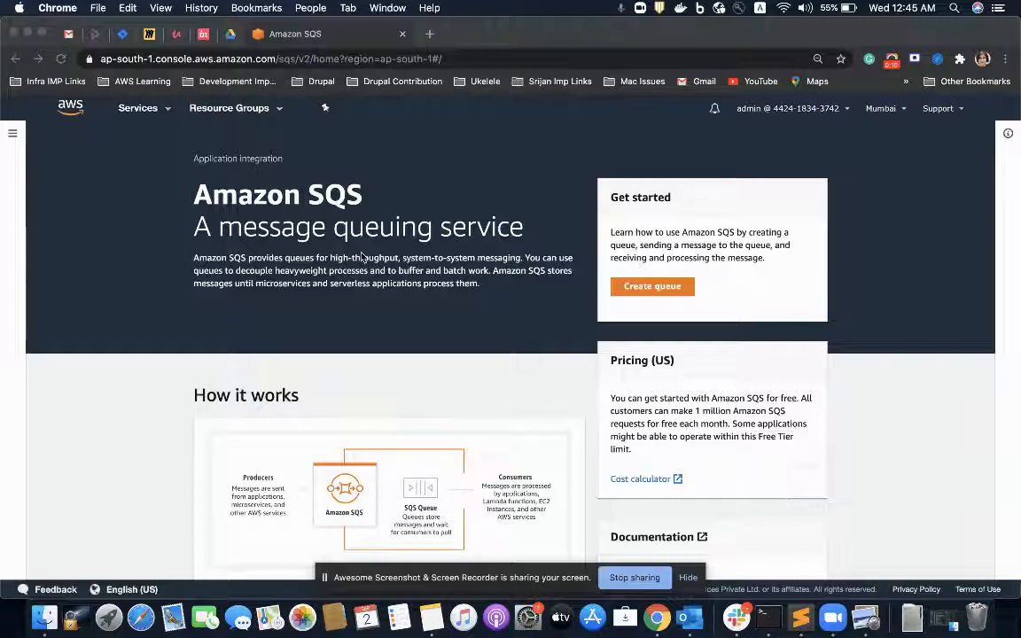
Step: Examine the How it works diagram and the Benefits and features section on the Amazon SQS overview page, including Security
scroll(423, 432, "down", 3)
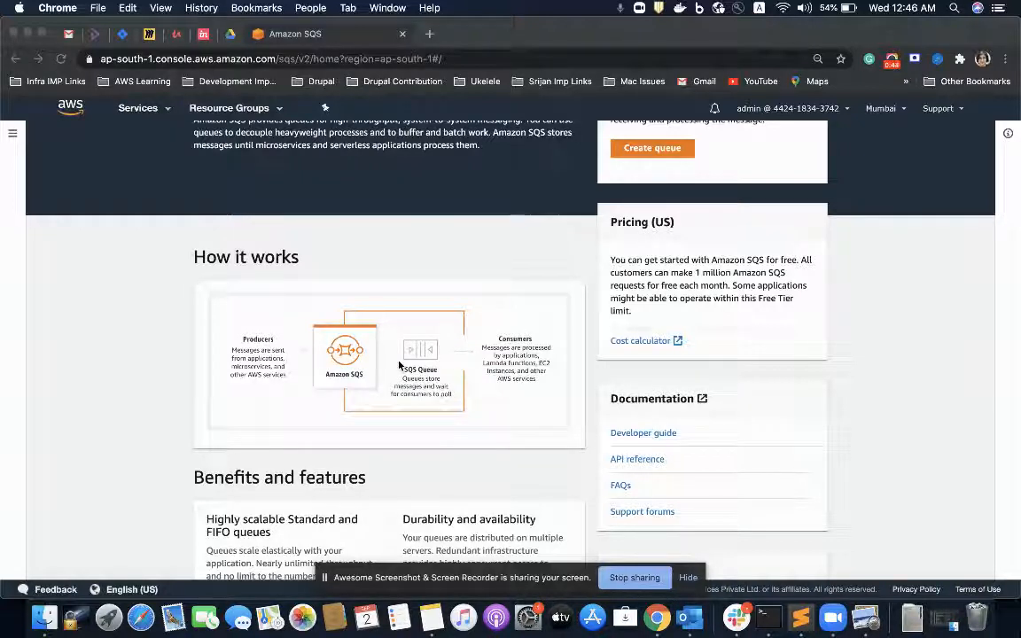
scroll(399, 365, "up", 1)
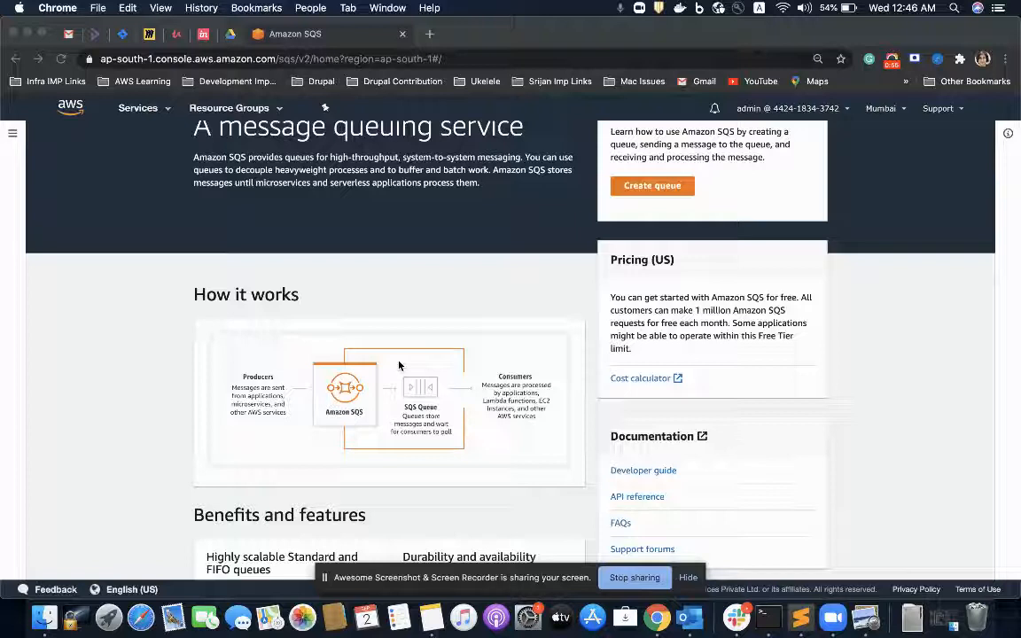
scroll(399, 365, "up", 1)
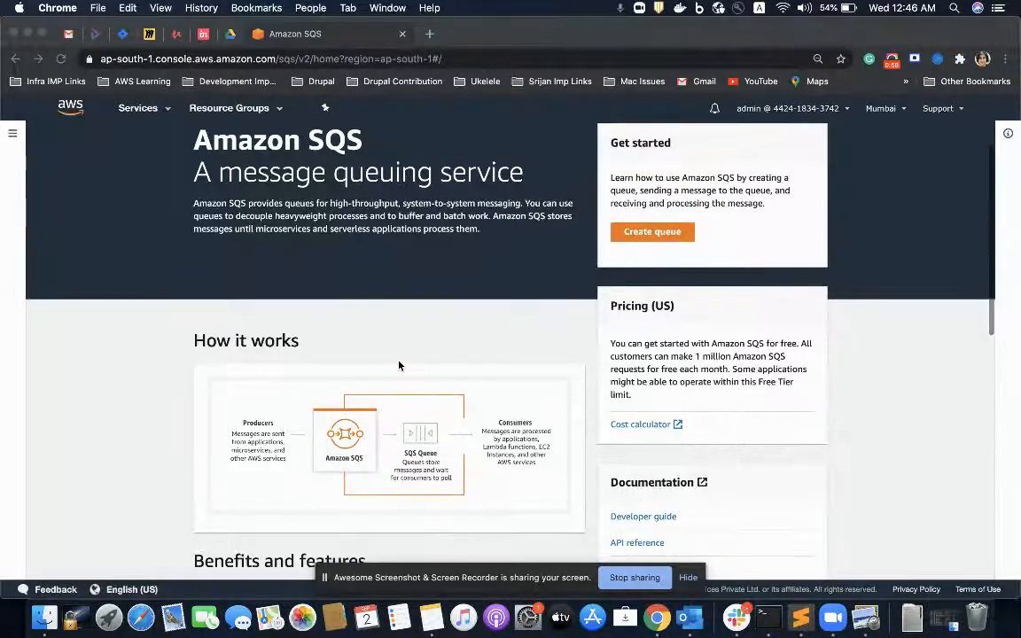
scroll(399, 365, "down", 1)
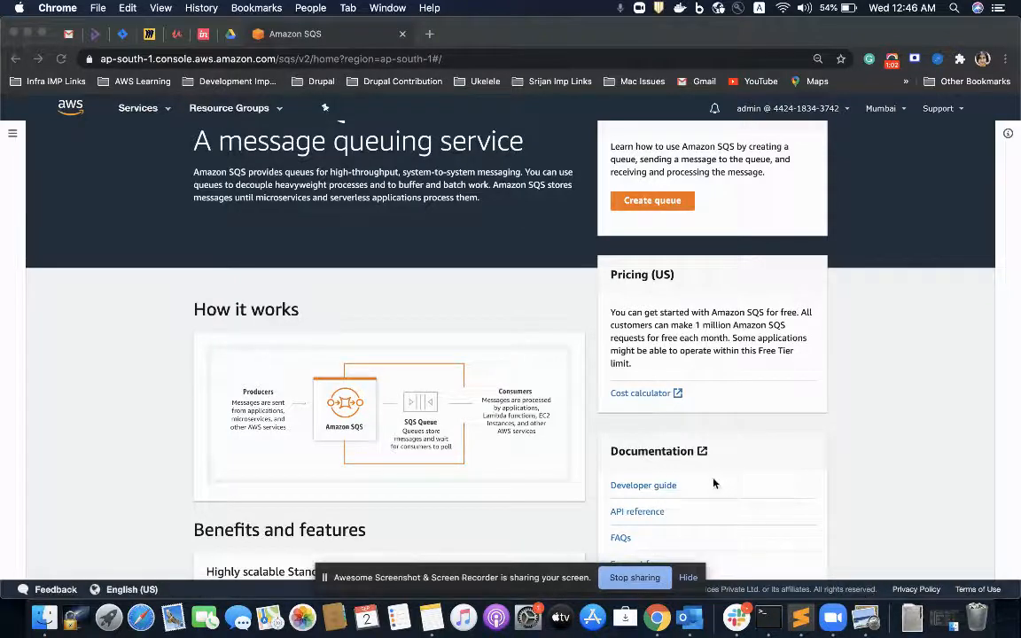
scroll(487, 379, "down", 4)
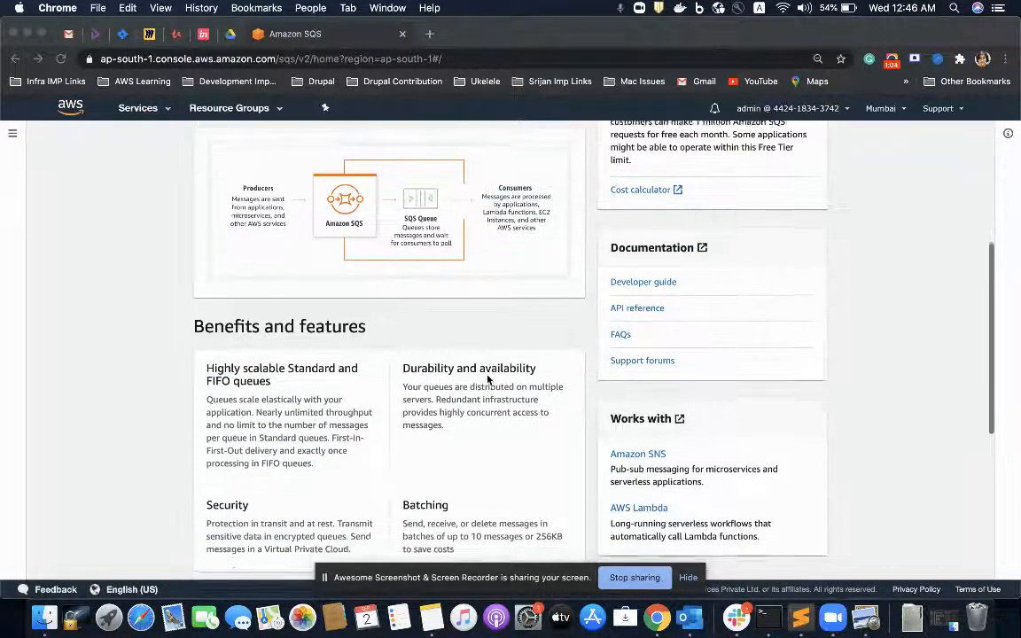
scroll(487, 377, "down", 3)
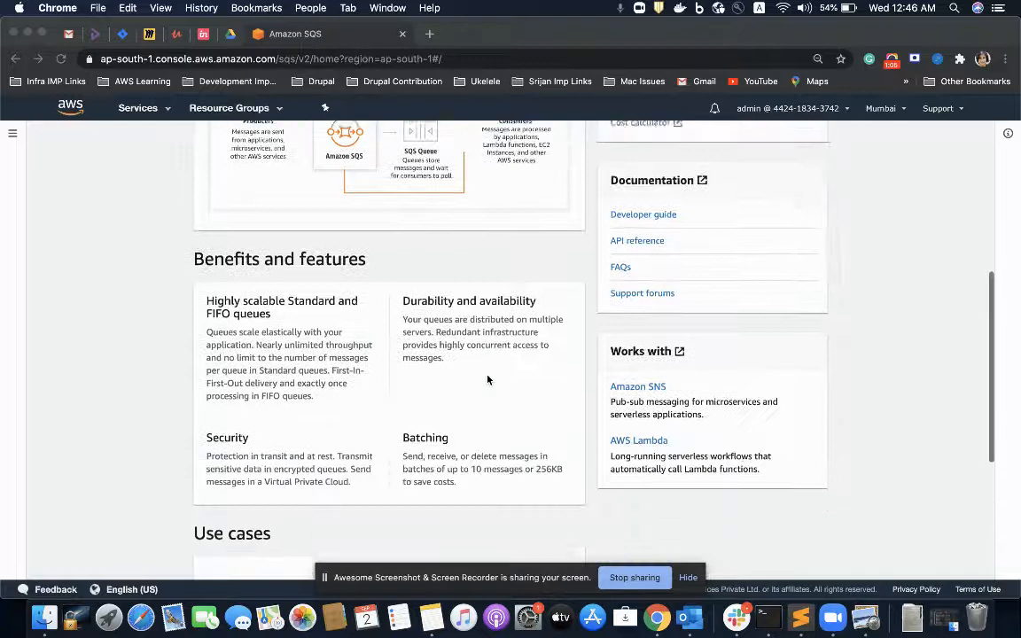
left_click(227, 430)
double_click(227, 429)
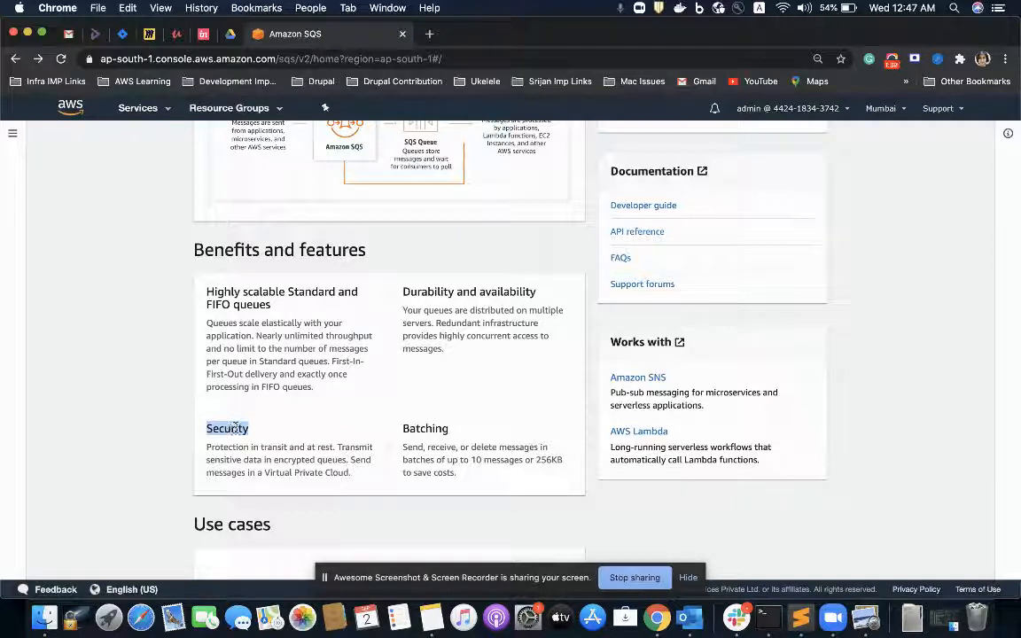
left_click(334, 430)
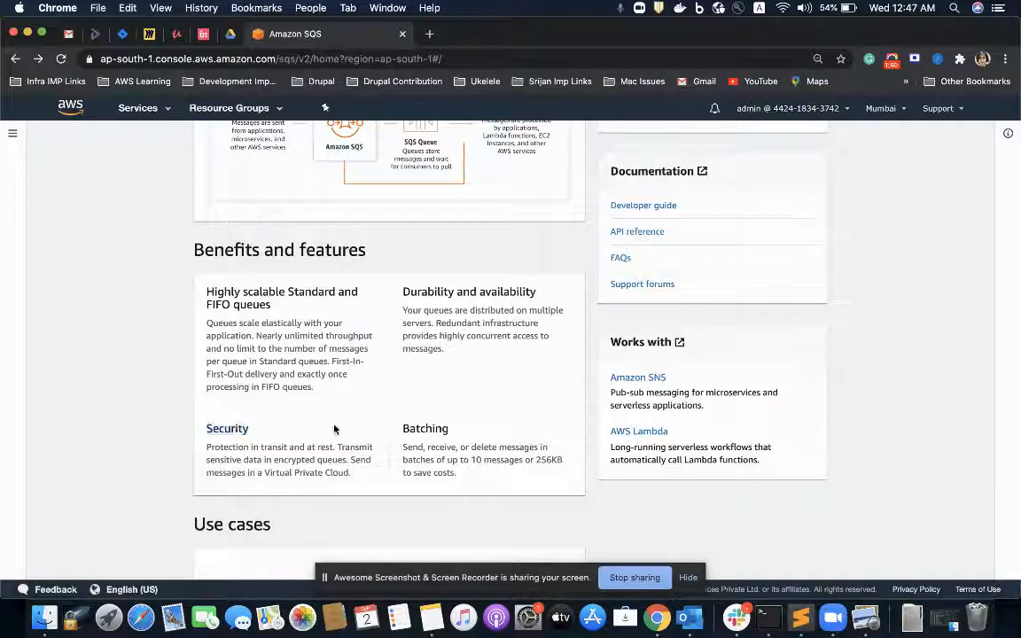
Step: Review the service introduction, the producer-to-consumer message flow and the Batching feature on the SQS overview page
scroll(334, 430, "up", 5)
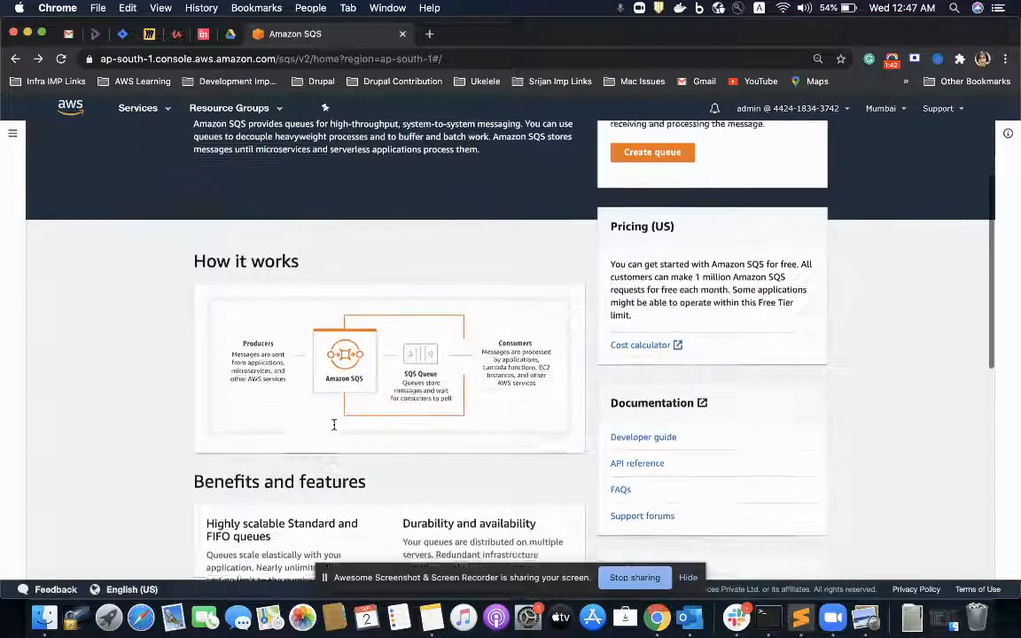
scroll(334, 430, "up", 3)
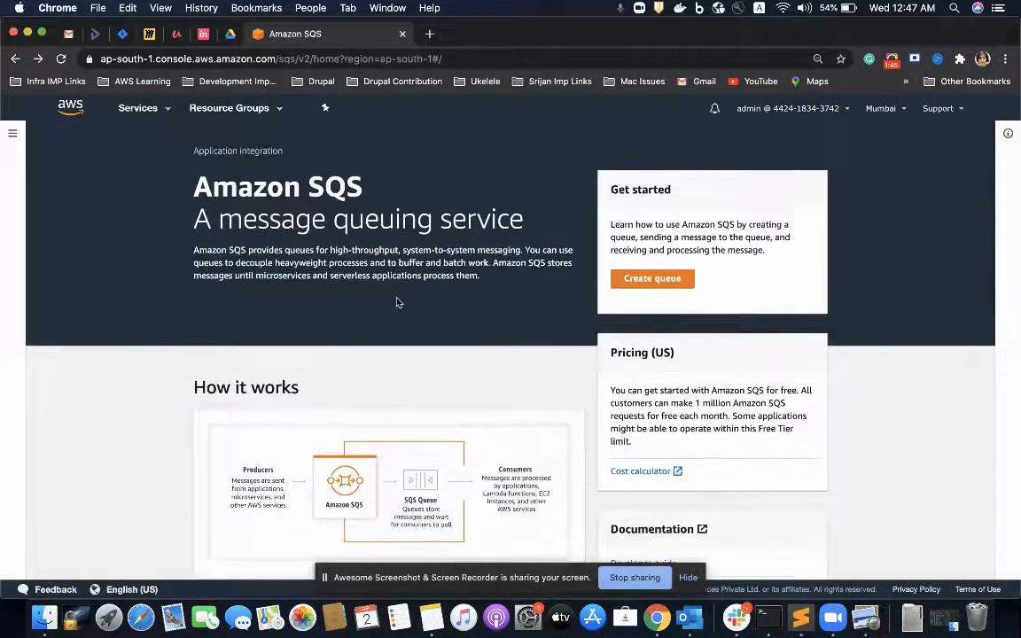
scroll(396, 300, "down", 2)
scroll(400, 304, "up", 2)
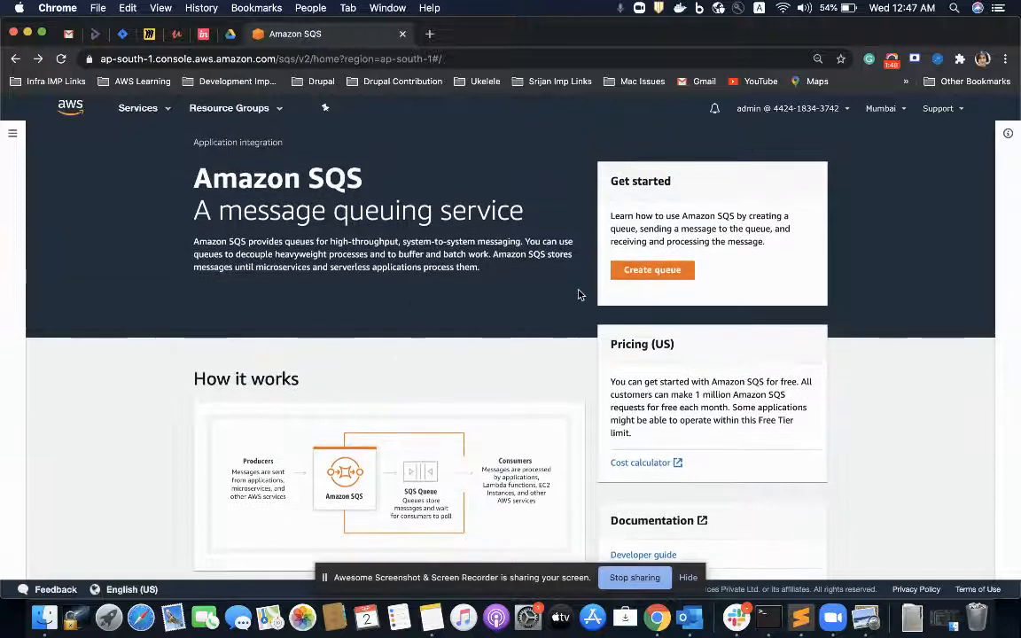
scroll(536, 308, "down", 1)
scroll(537, 308, "down", 5)
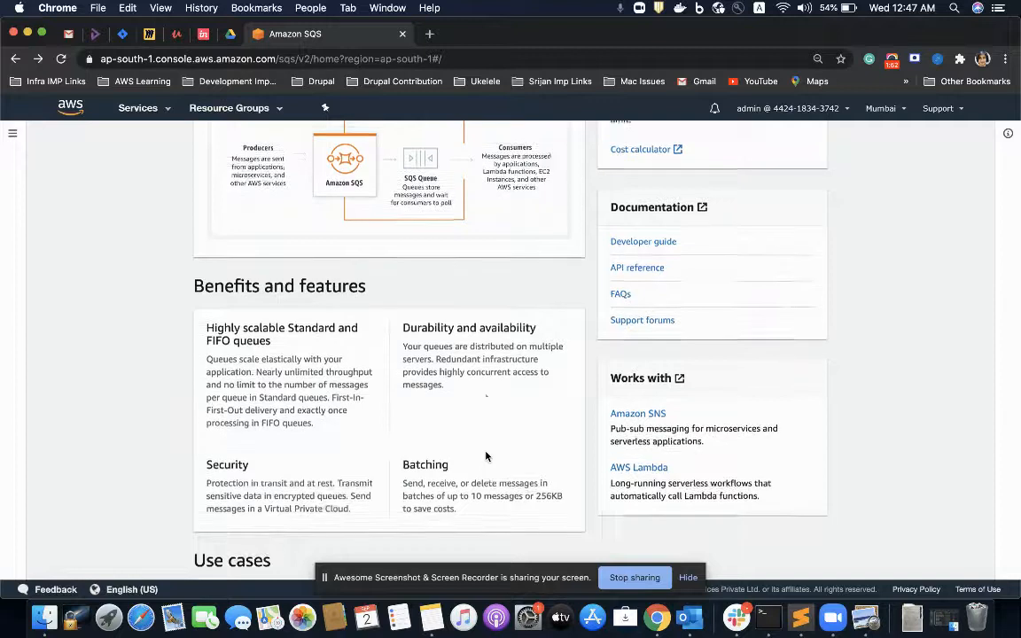
scroll(486, 455, "up", 4)
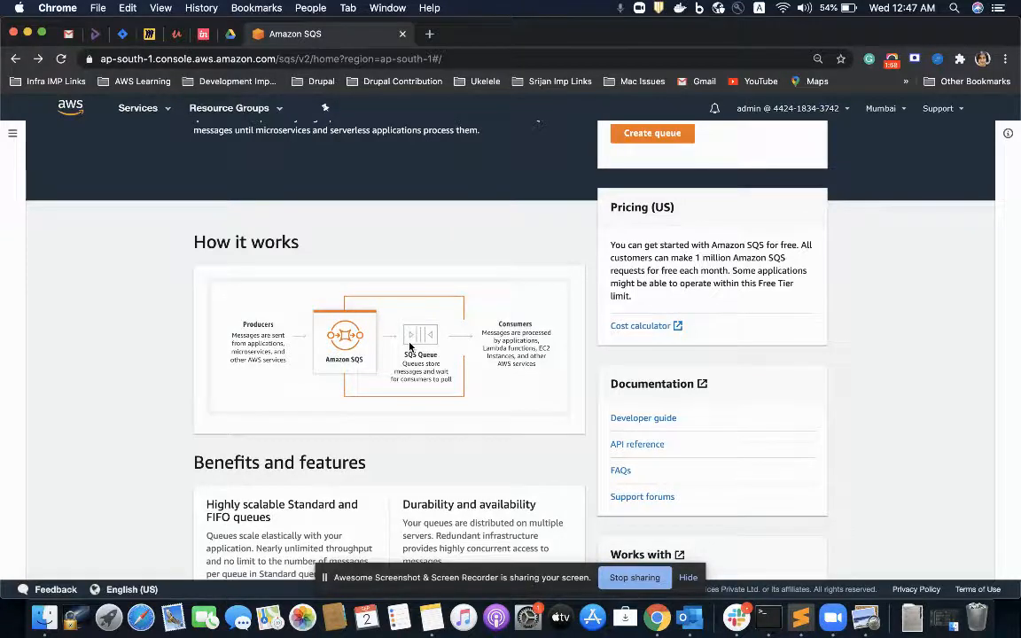
scroll(409, 345, "down", 1)
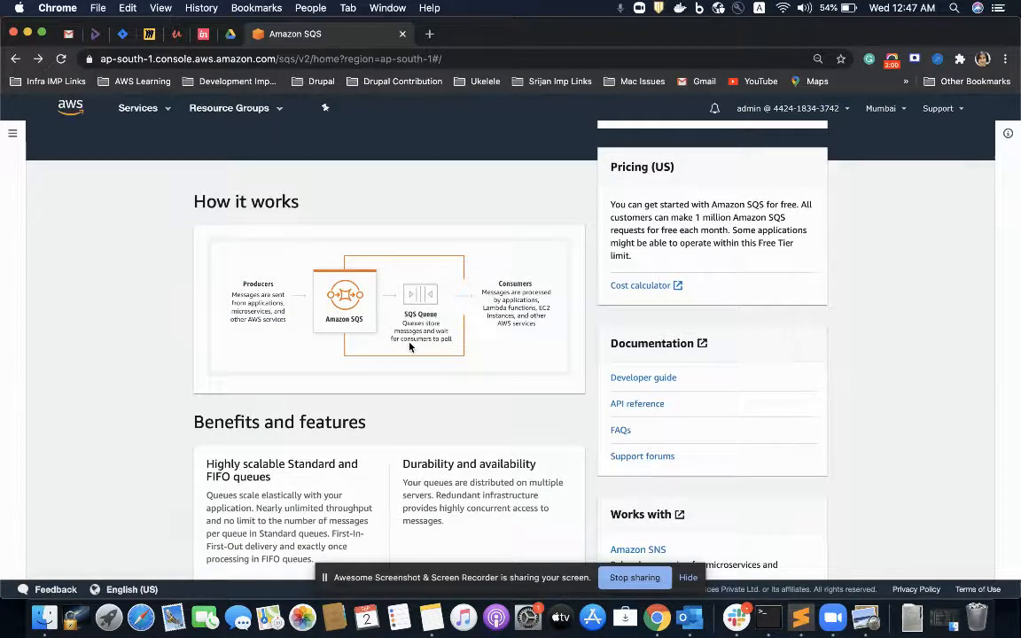
scroll(410, 346, "down", 1)
scroll(410, 346, "up", 1)
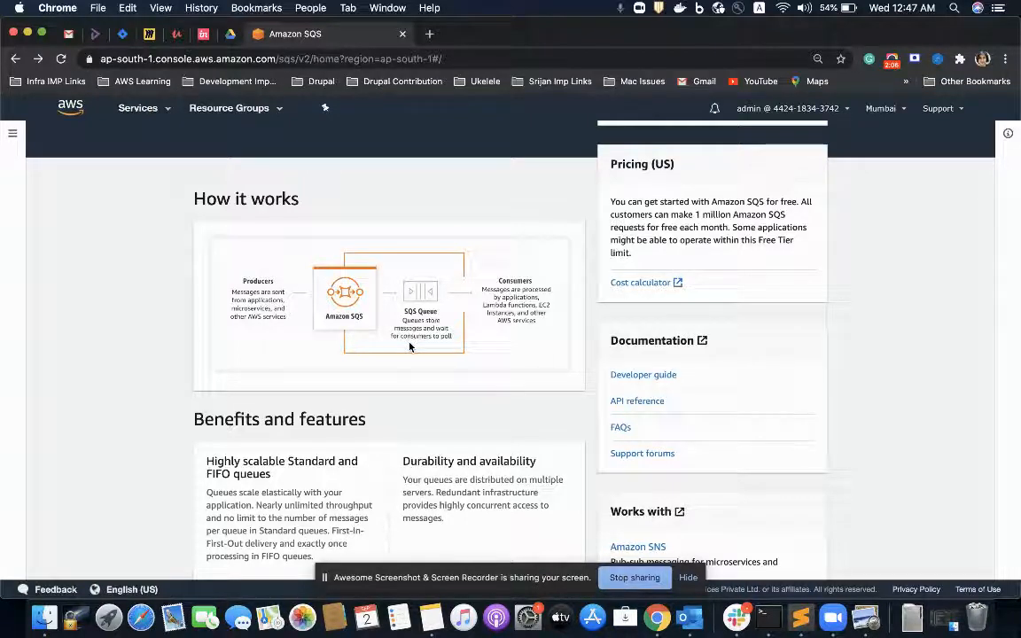
scroll(410, 347, "down", 5)
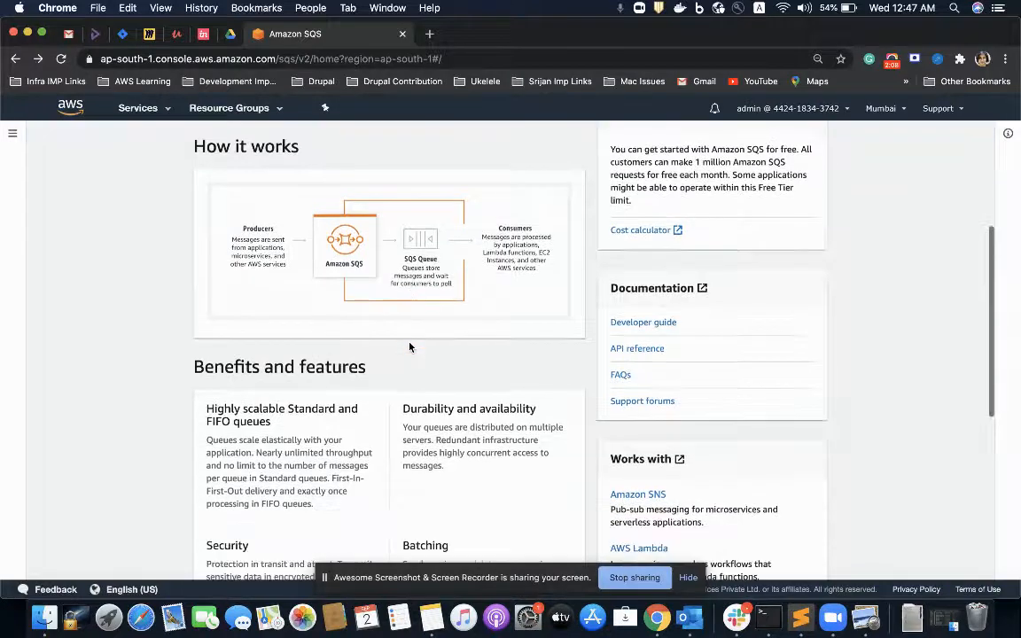
scroll(409, 346, "down", 5)
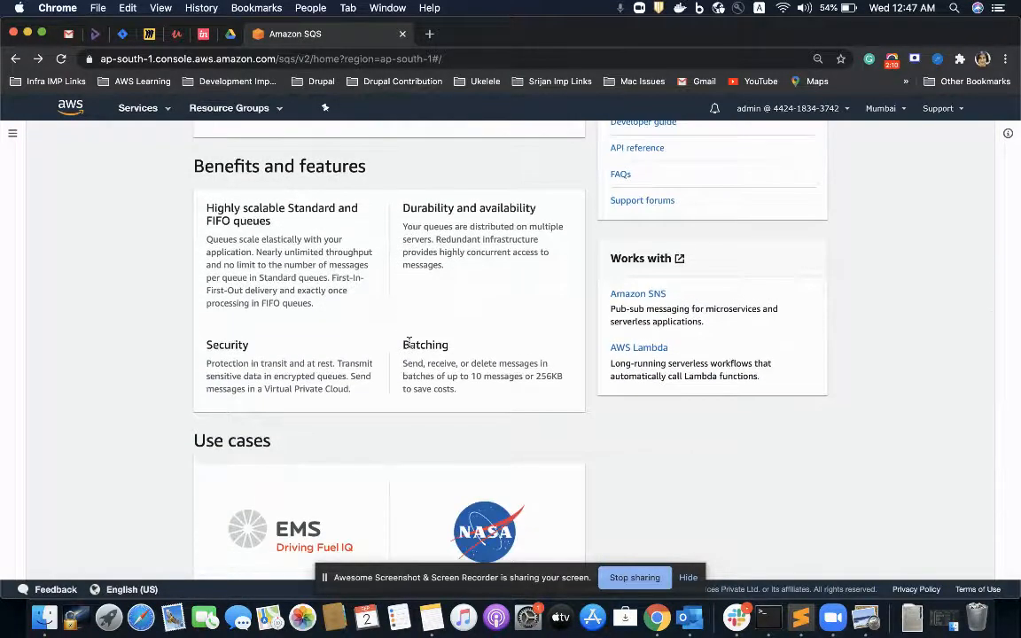
scroll(409, 347, "up", 2)
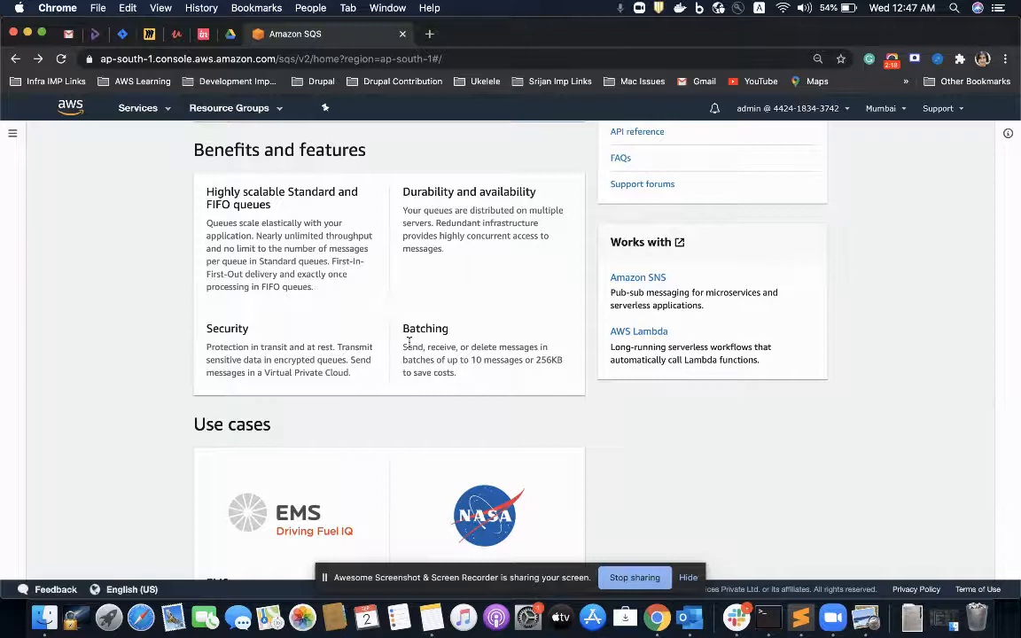
scroll(409, 341, "up", 5)
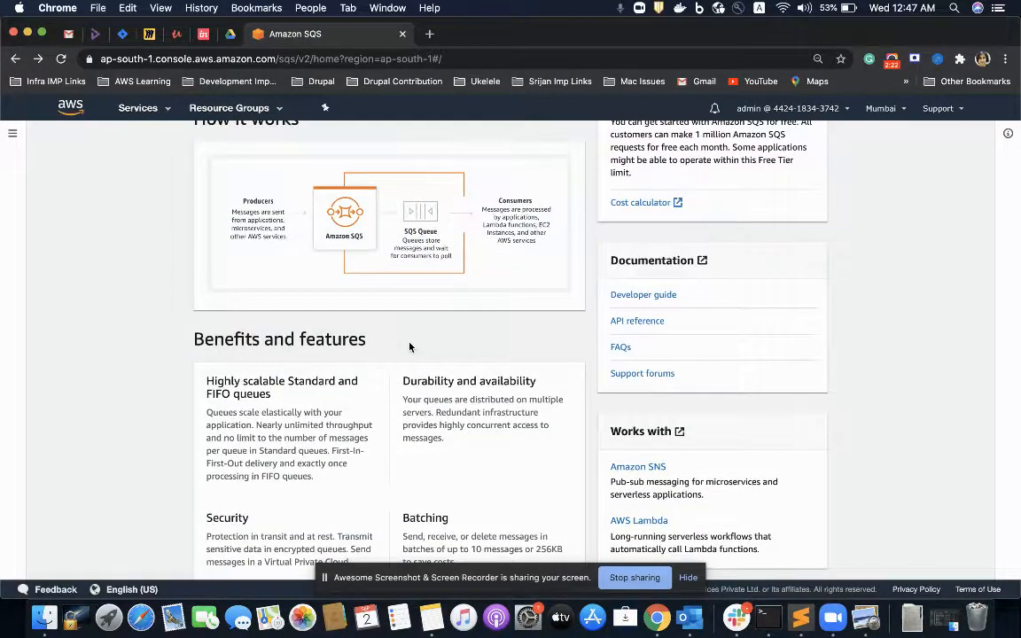
scroll(409, 346, "up", 3)
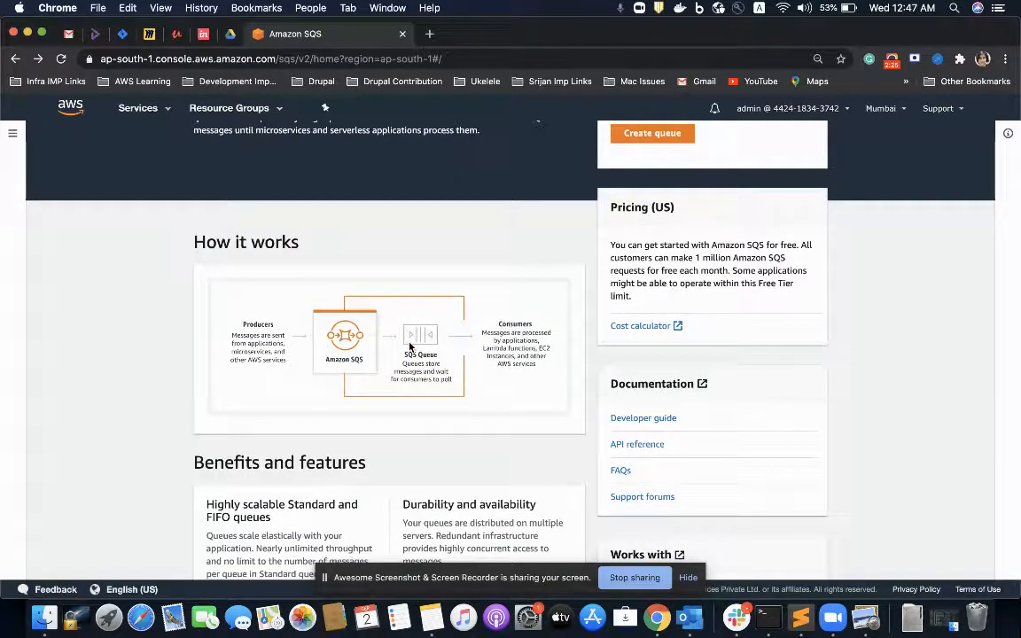
scroll(410, 347, "up", 2)
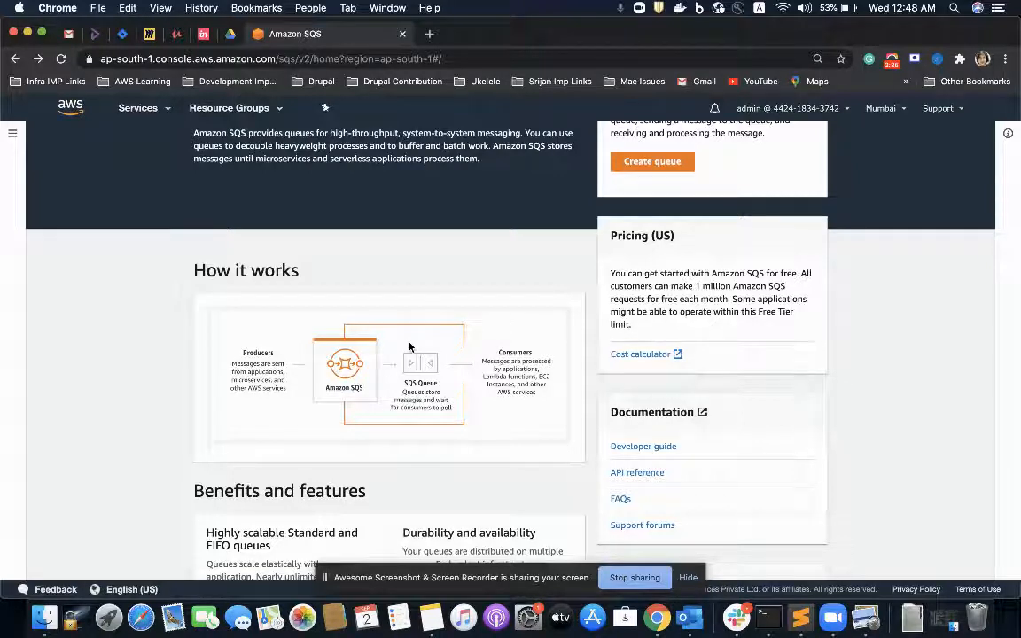
Step: Start creating a new SQS queue and name it demoSQS
scroll(409, 346, "up", 1)
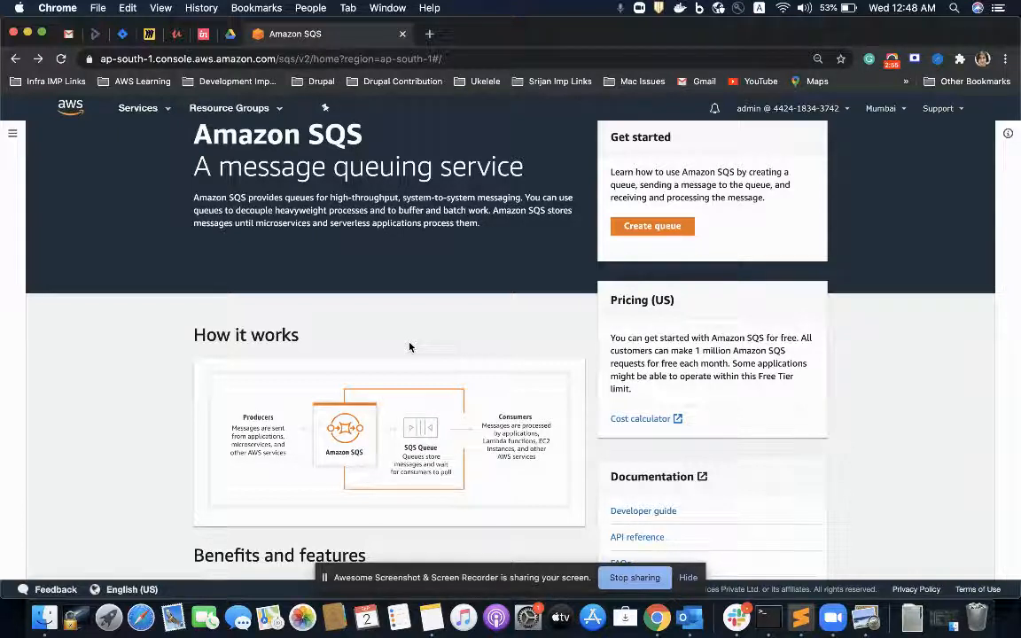
scroll(440, 310, "up", 2)
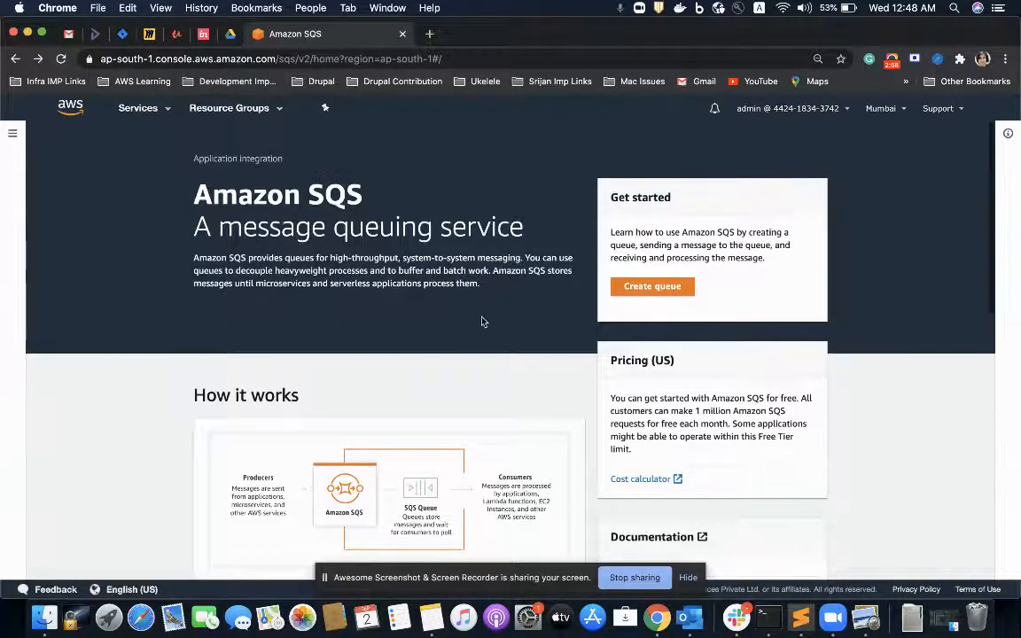
left_click(642, 288)
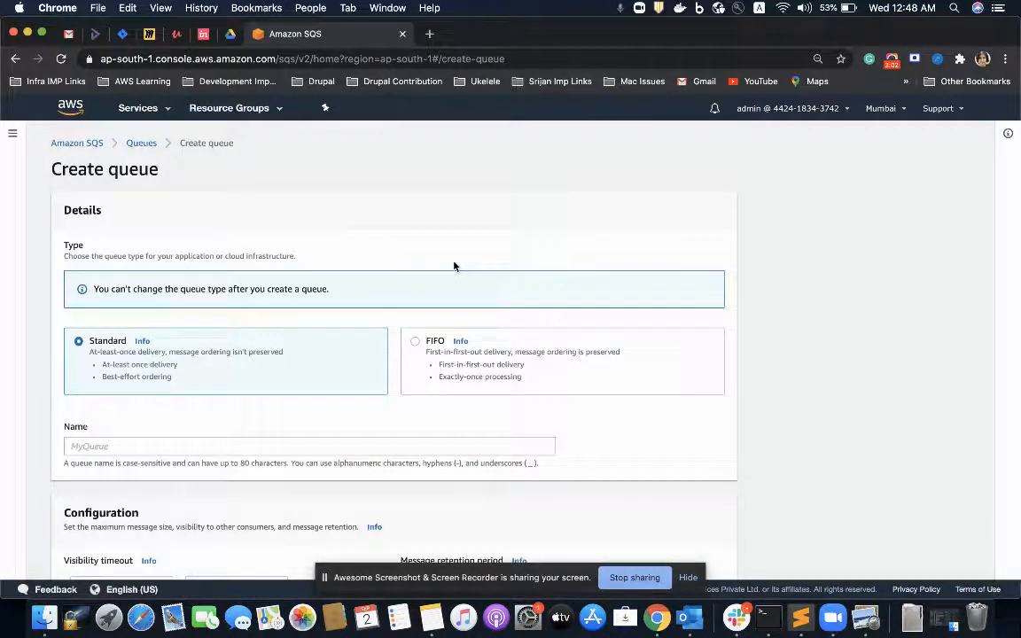
scroll(369, 310, "down", 2)
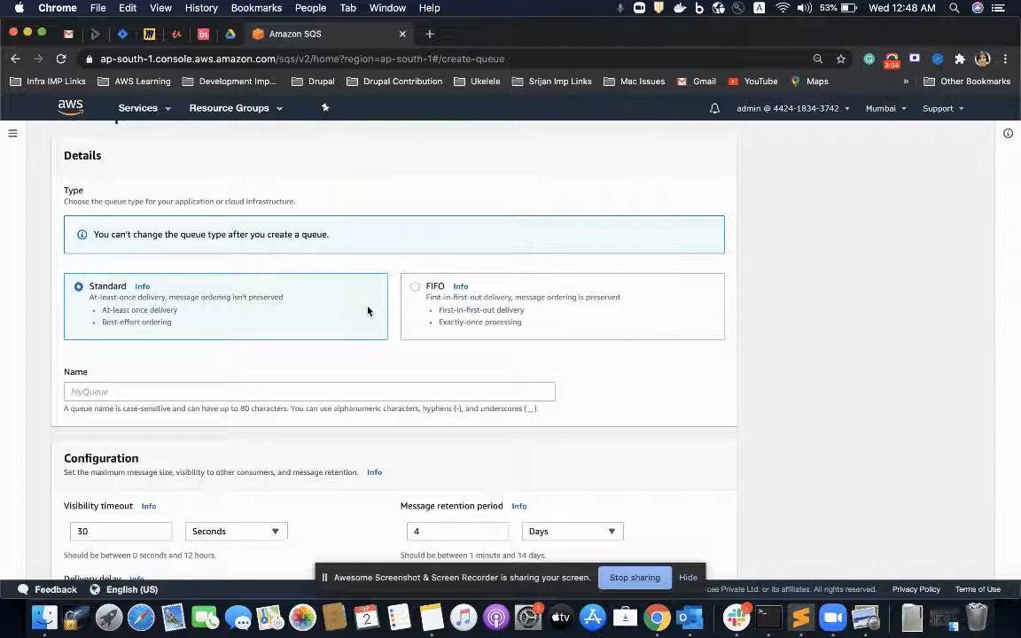
scroll(367, 310, "down", 2)
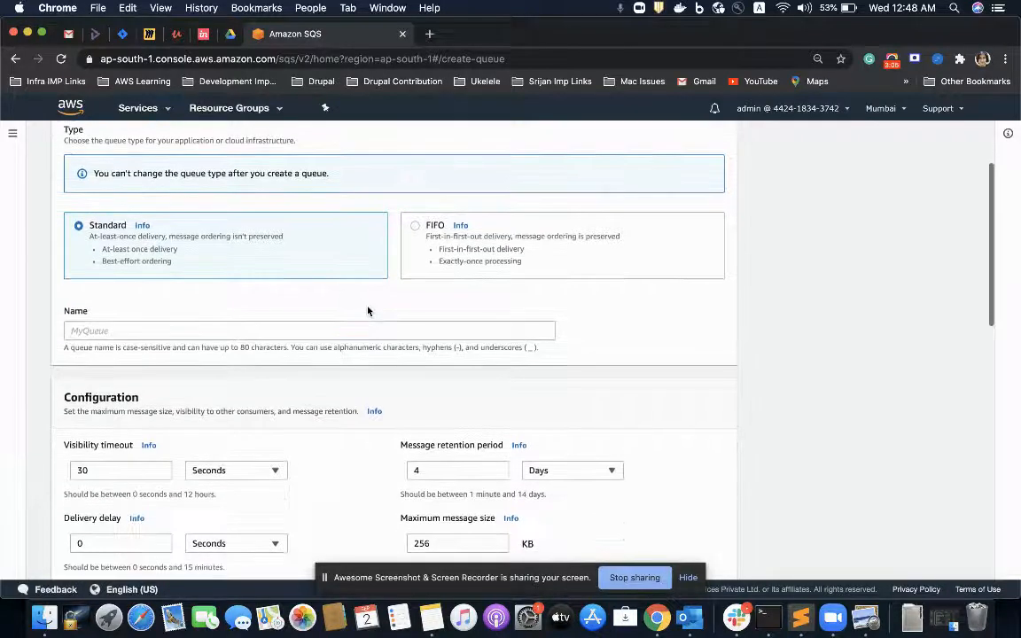
scroll(352, 310, "up", 3)
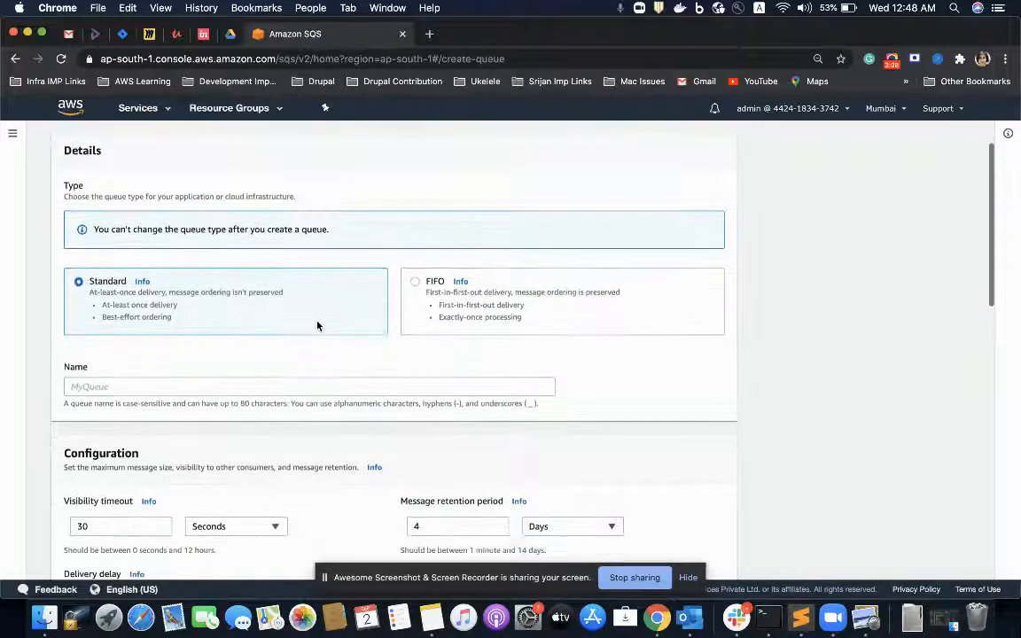
scroll(317, 326, "down", 1)
scroll(345, 327, "down", 1)
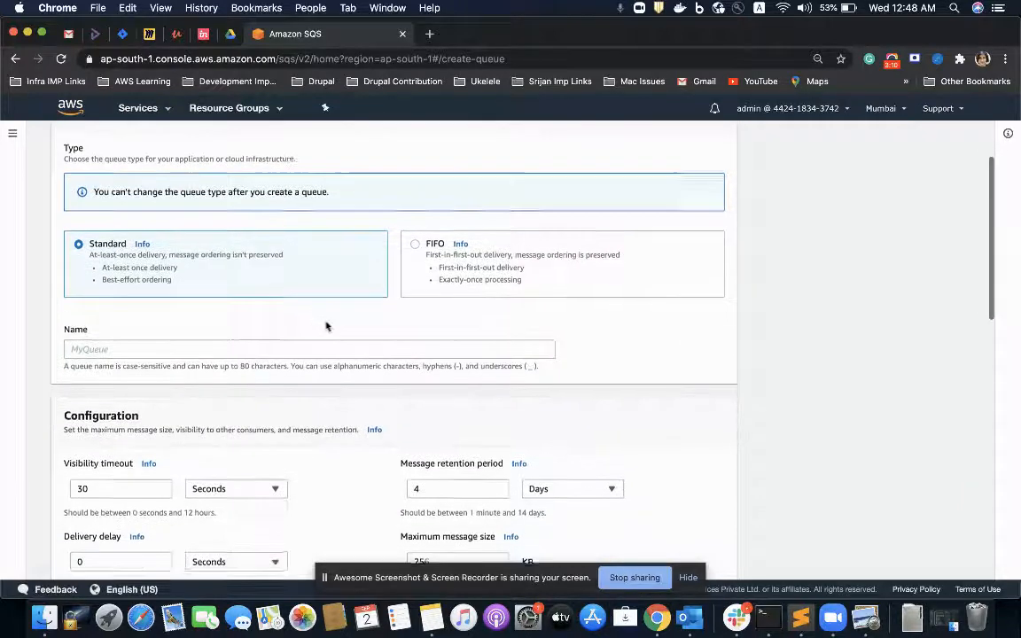
left_click(207, 352)
type("de")
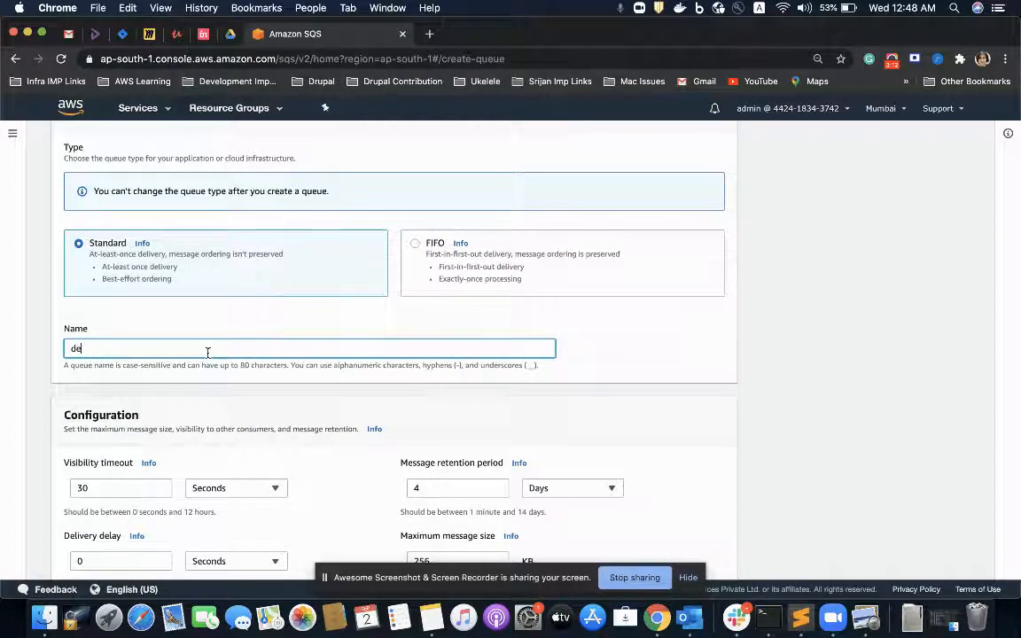
type("moS")
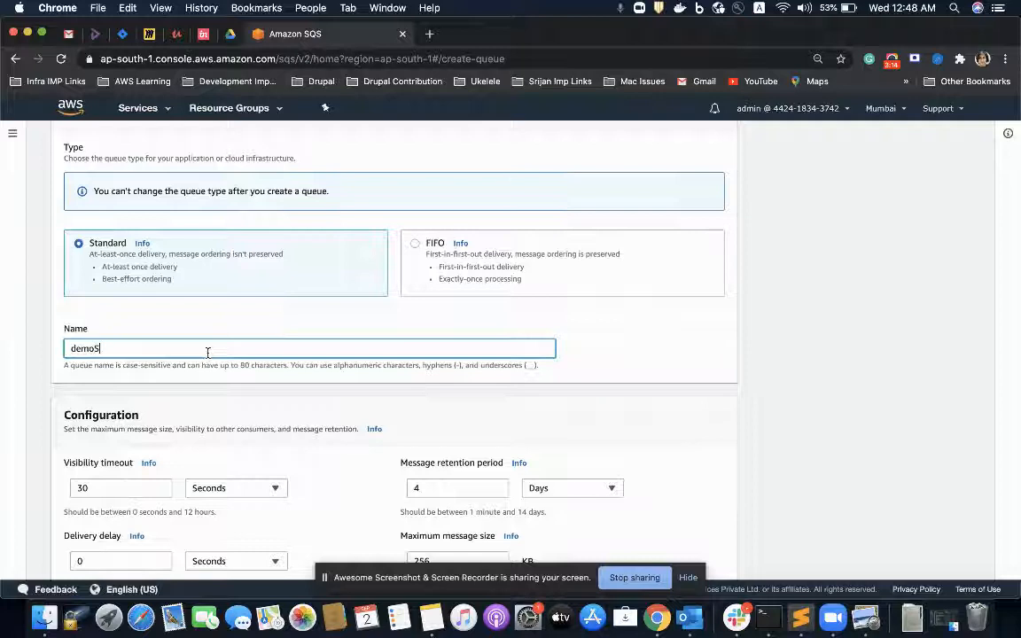
type("QS")
Step: Review the new queue's Configuration settings, including maximum message size, and the Basic and Advanced access policy options
scroll(216, 285, "down", 5)
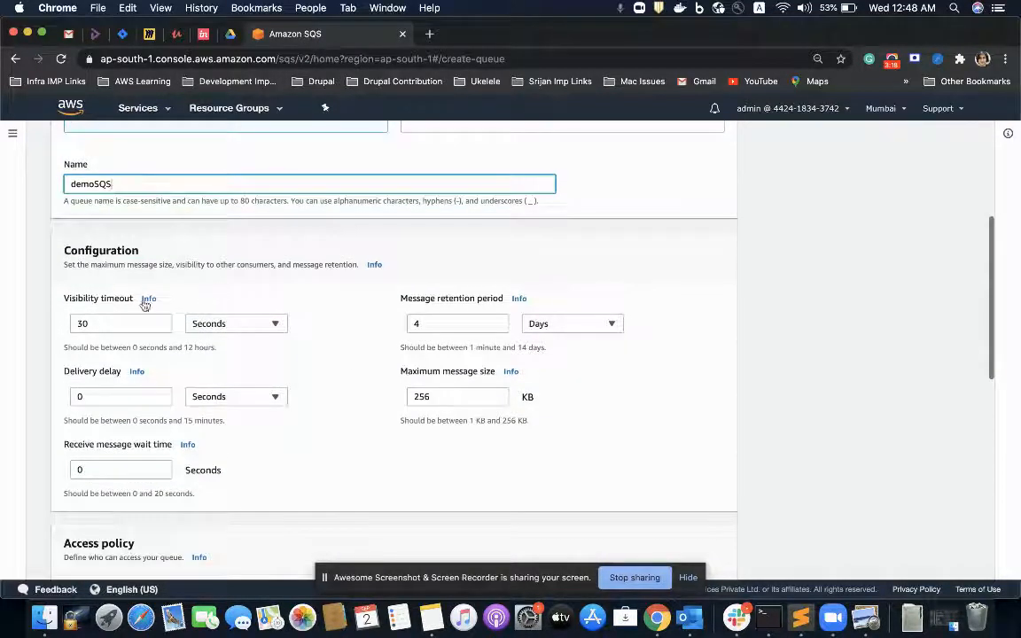
scroll(235, 288, "down", 2)
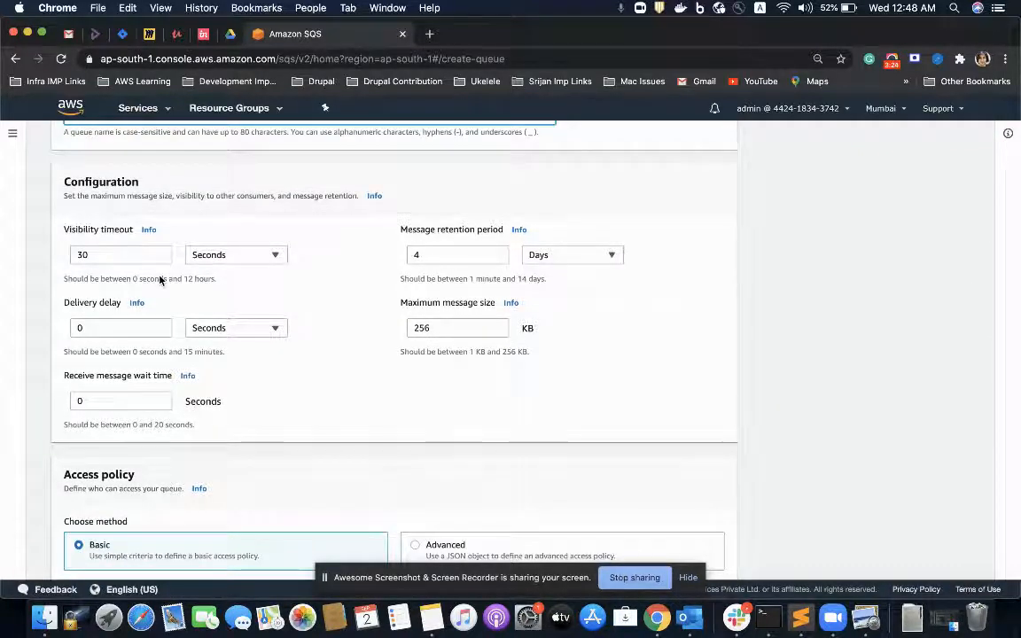
left_click(457, 329)
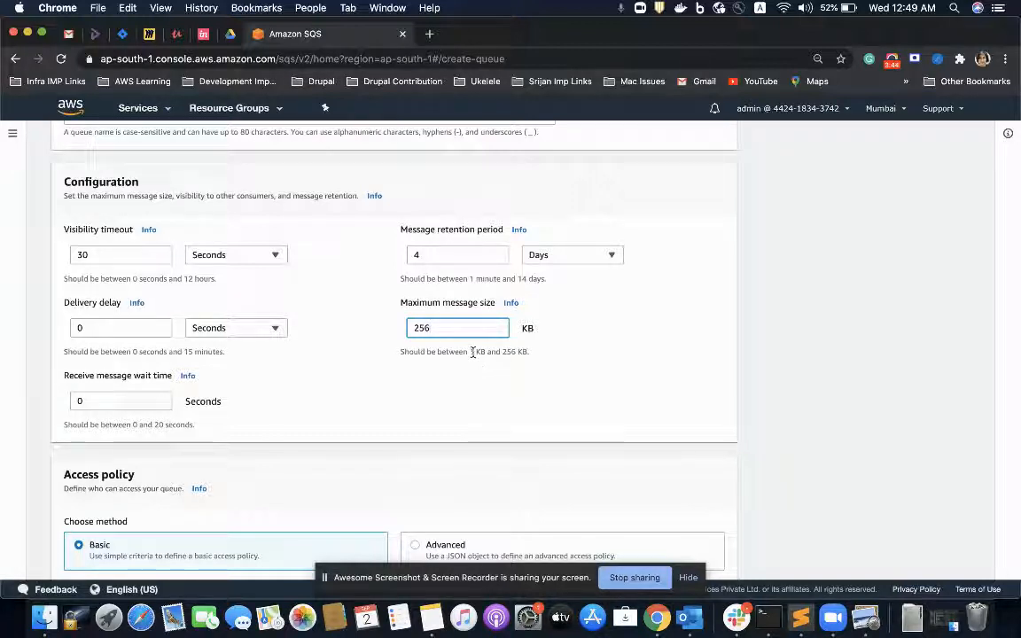
left_click(471, 352)
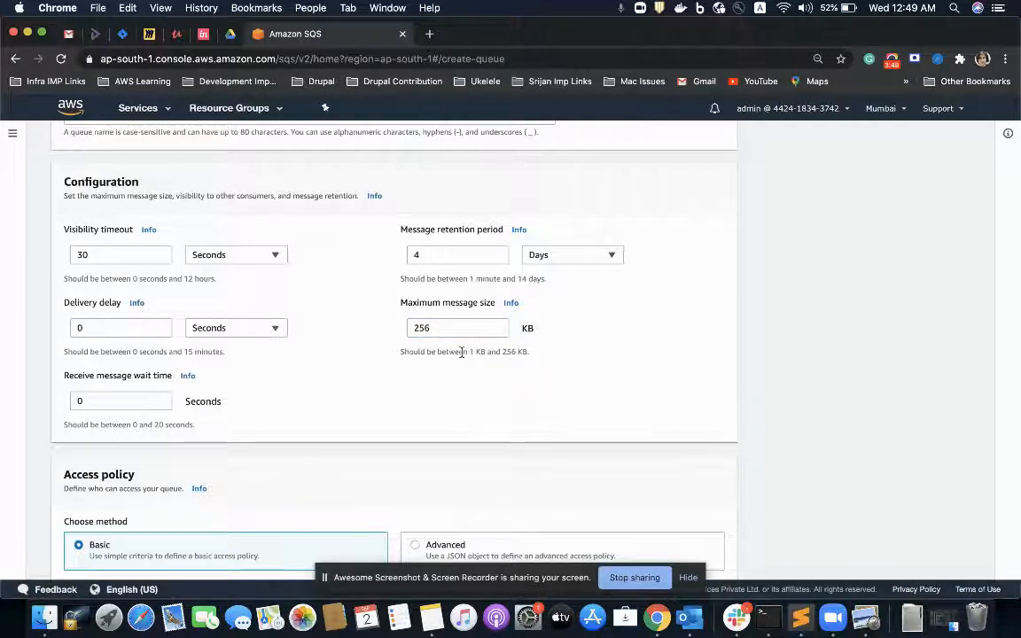
scroll(130, 348, "down", 5)
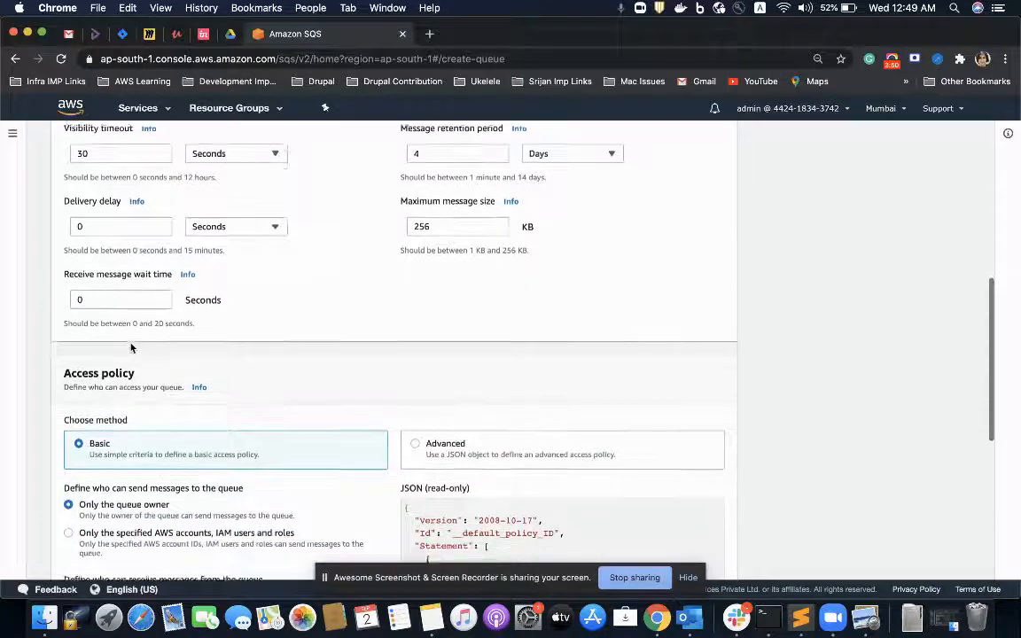
scroll(130, 347, "up", 3)
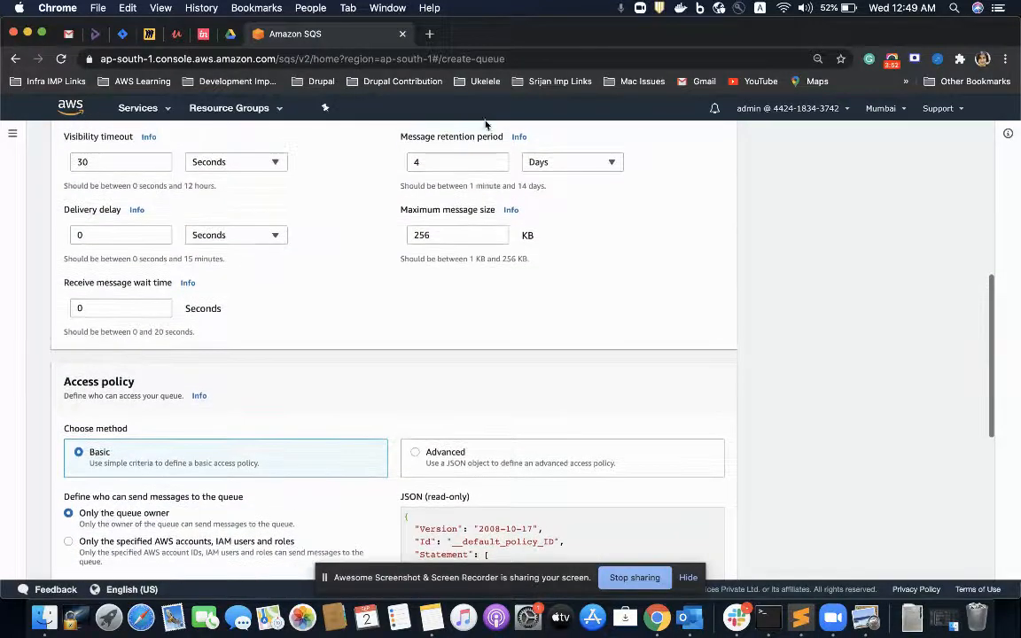
scroll(278, 212, "down", 5)
scroll(278, 212, "down", 3)
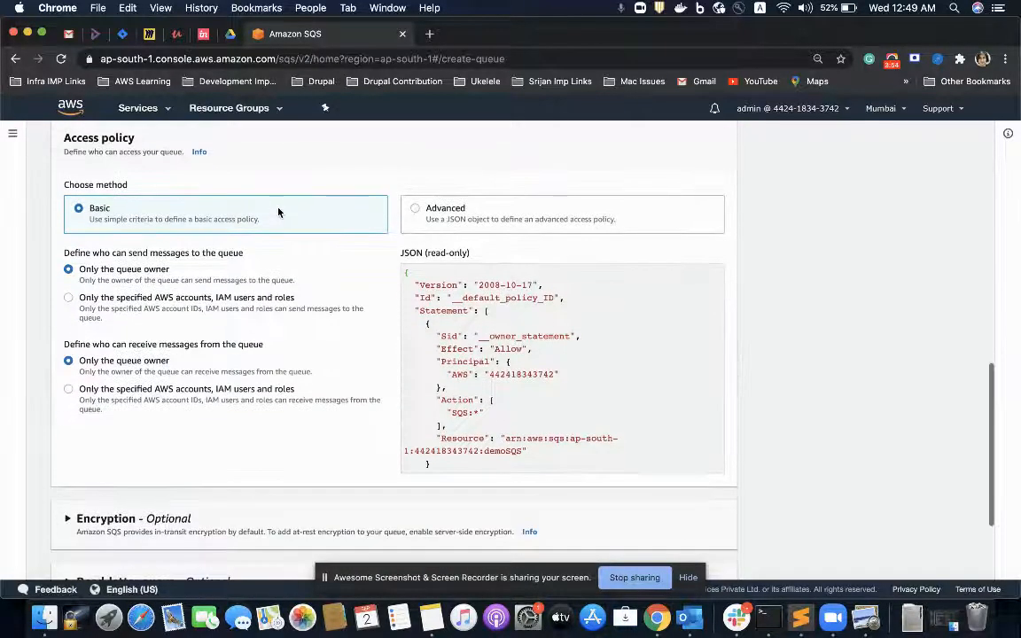
scroll(278, 212, "up", 3)
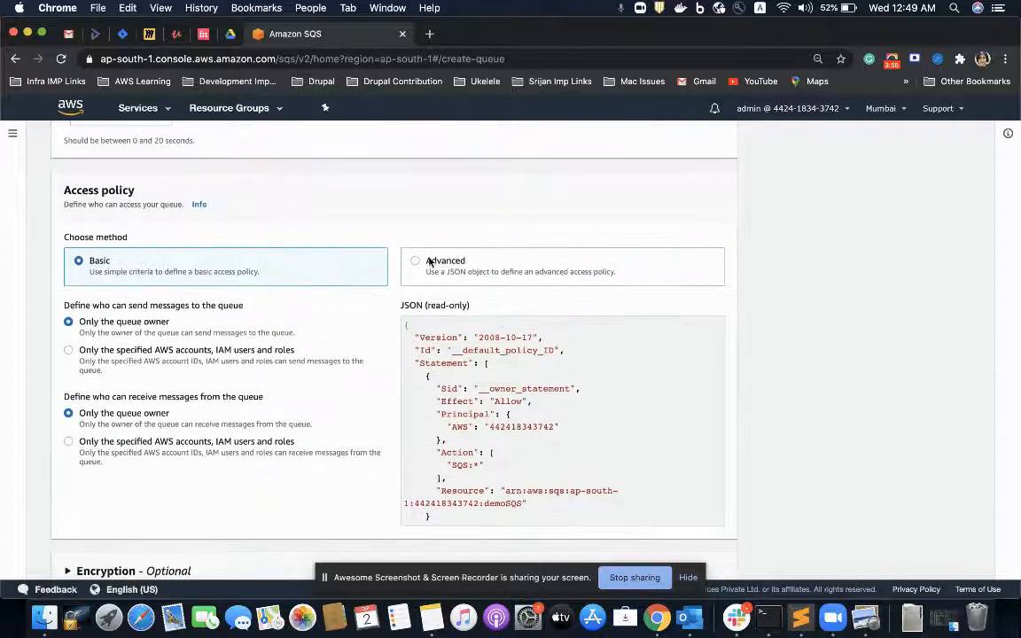
scroll(319, 337, "down", 1)
scroll(319, 337, "down", 1)
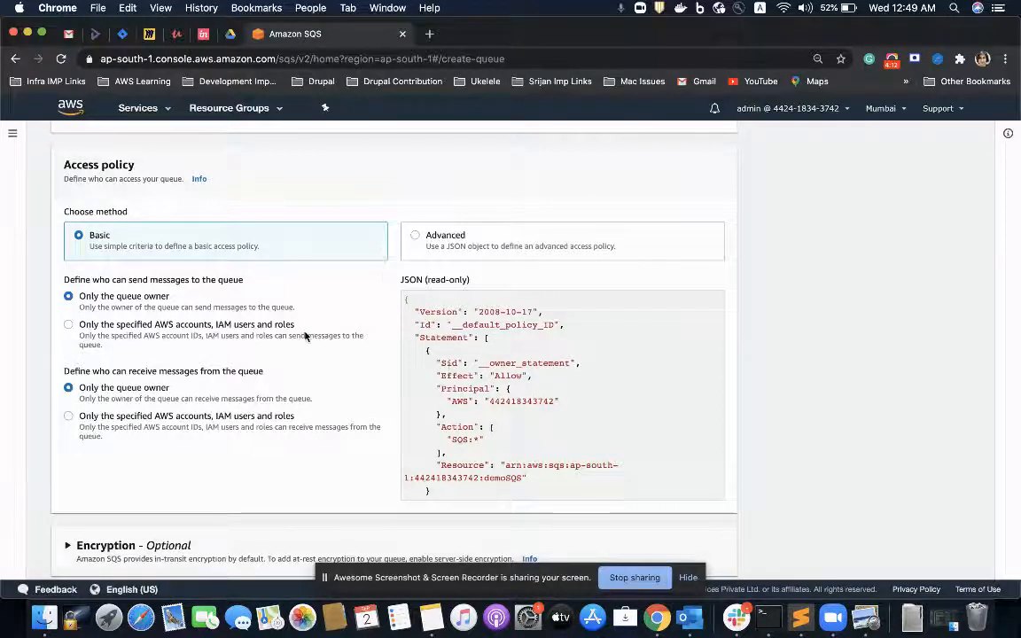
Step: Inspect the optional Encryption and Dead-letter queue sections of the new queue and leave their settings as they are
scroll(352, 336, "down", 4)
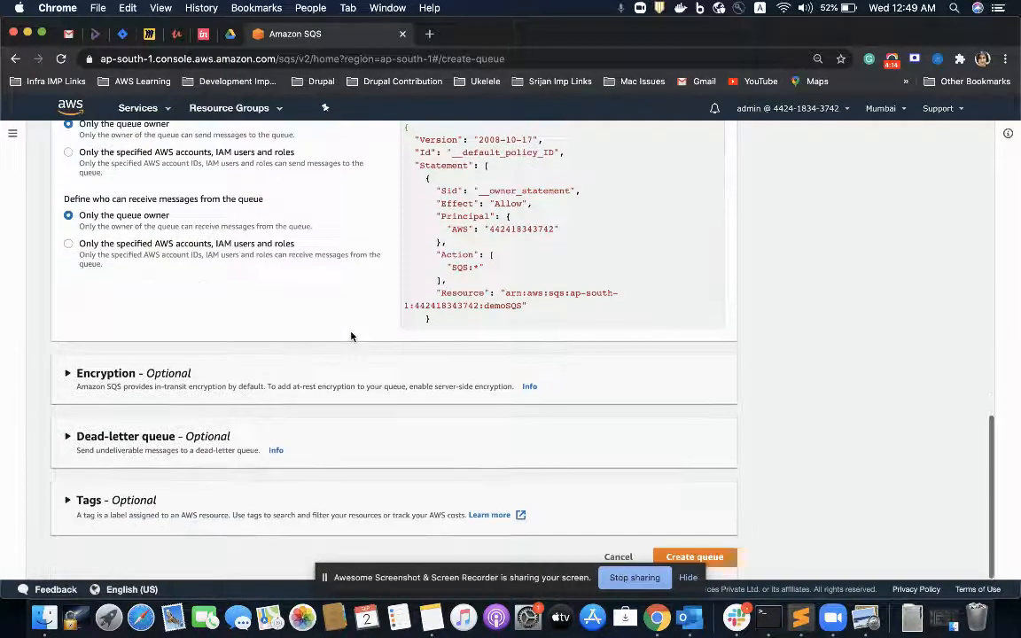
left_click(82, 377)
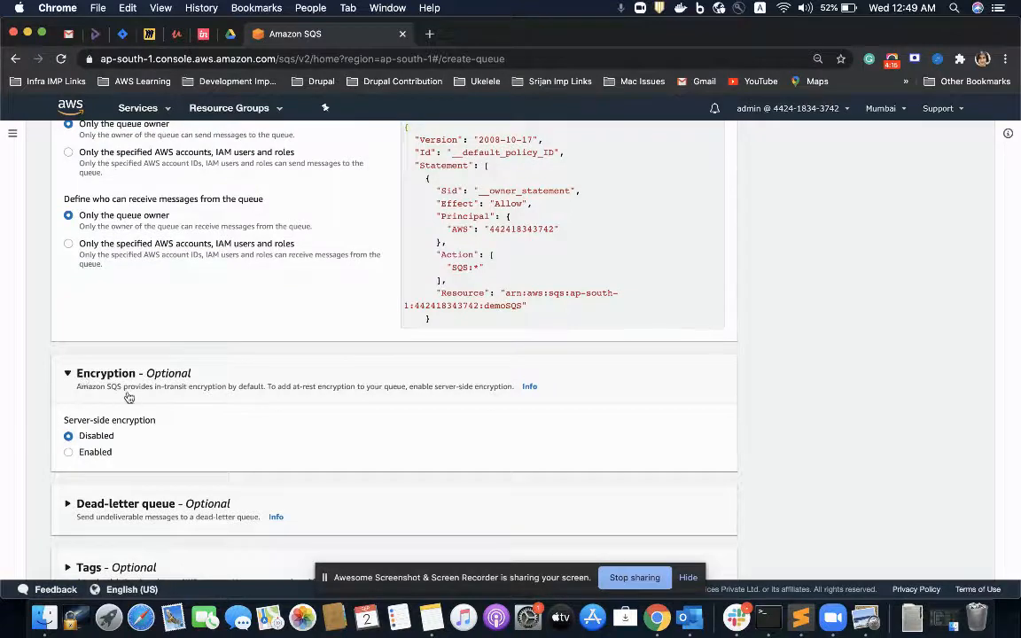
scroll(125, 396, "down", 2)
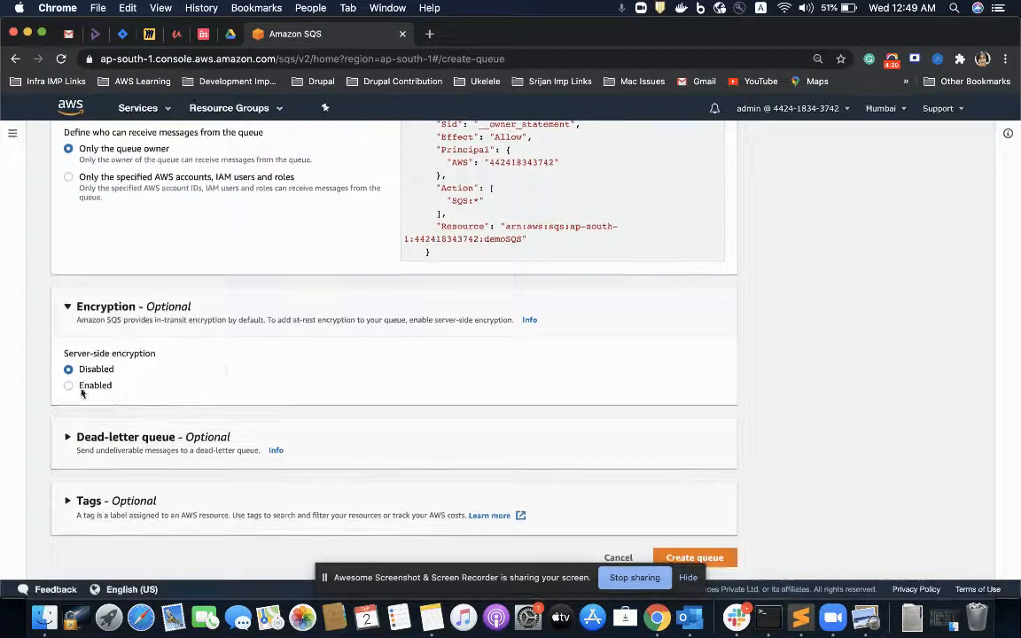
left_click(98, 307)
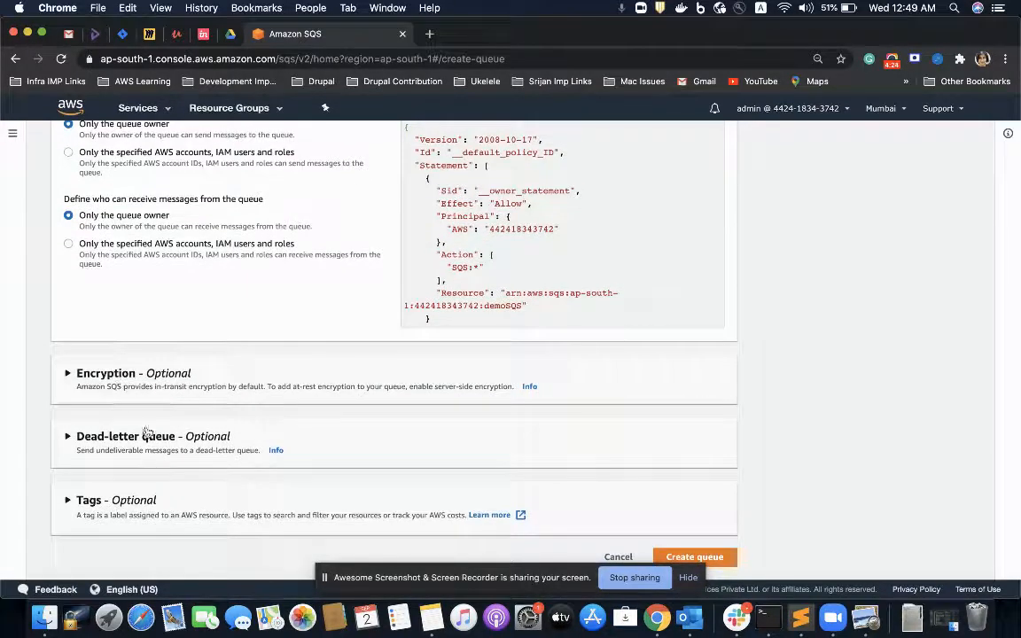
left_click(132, 437)
left_click(131, 437)
Step: Recheck the queue's type, name and configuration, and create the Standard queue demoSQS with the default settings
scroll(699, 505, "up", 15)
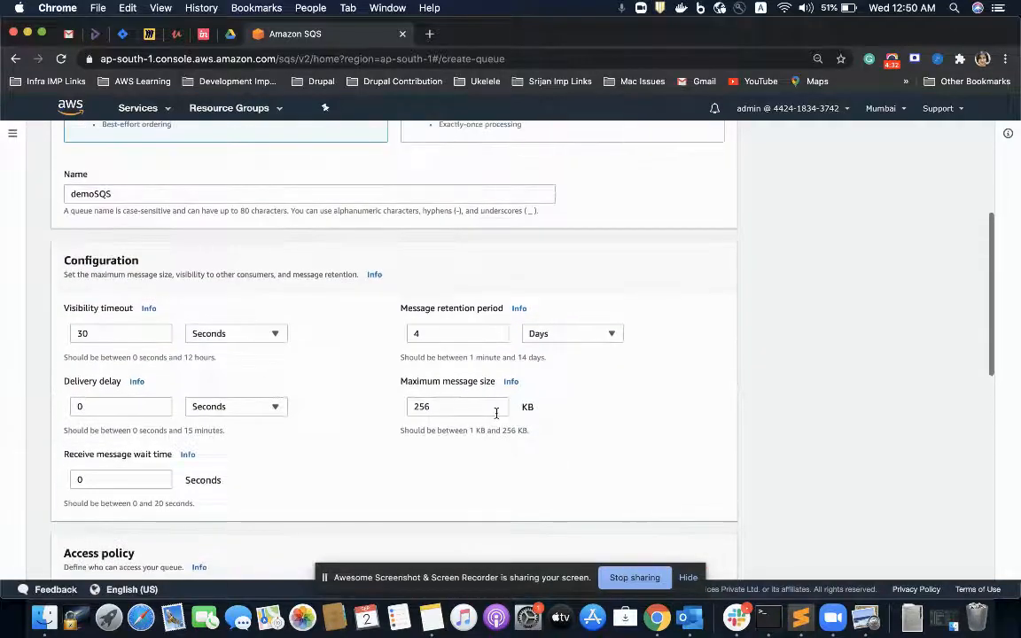
scroll(403, 376, "up", 1)
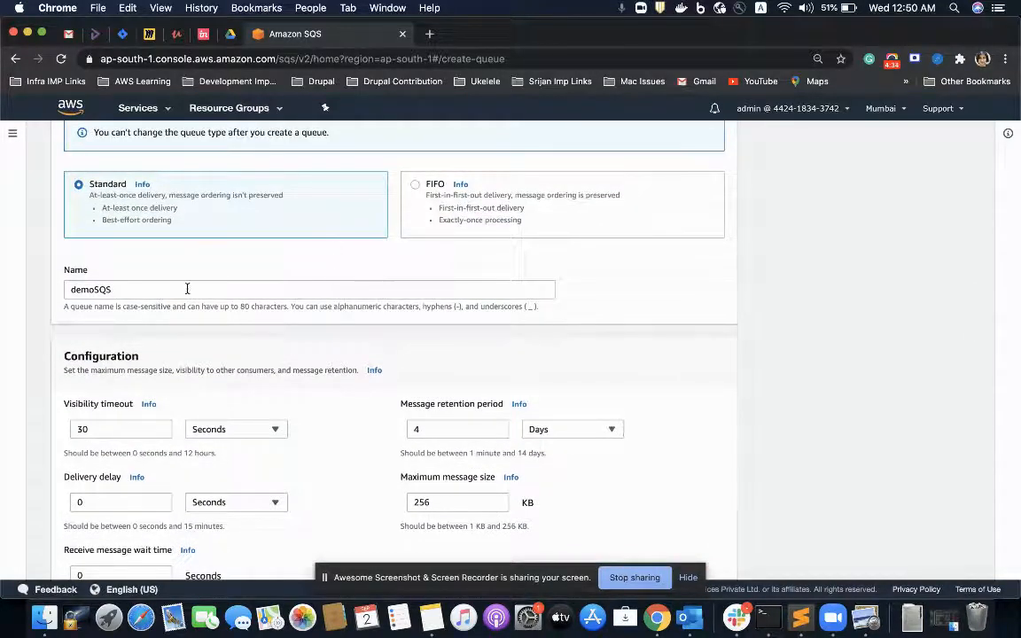
scroll(172, 216, "up", 5)
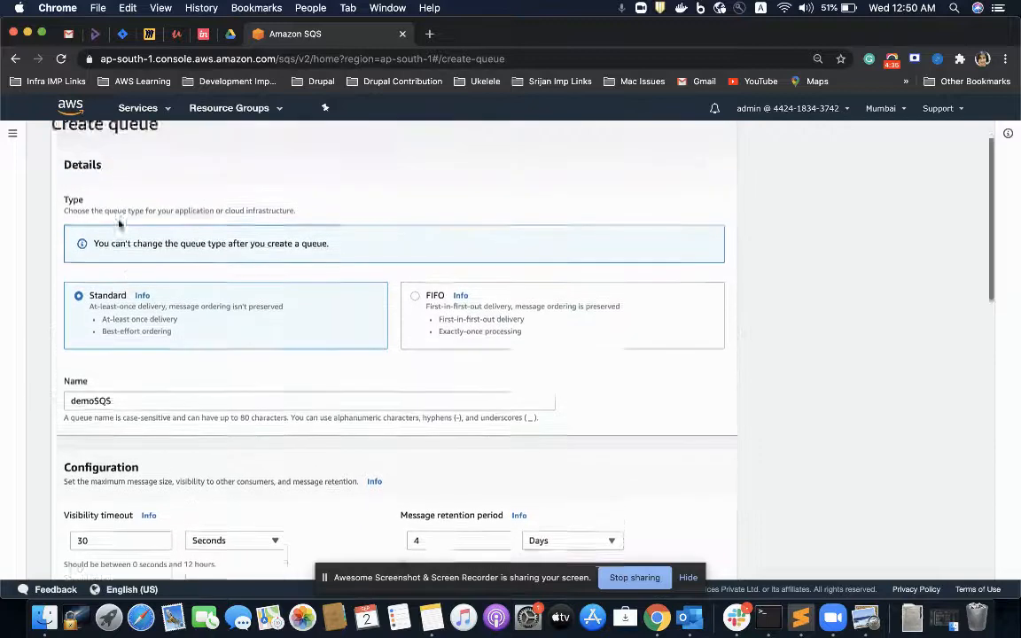
scroll(119, 223, "up", 1)
scroll(134, 322, "down", 15)
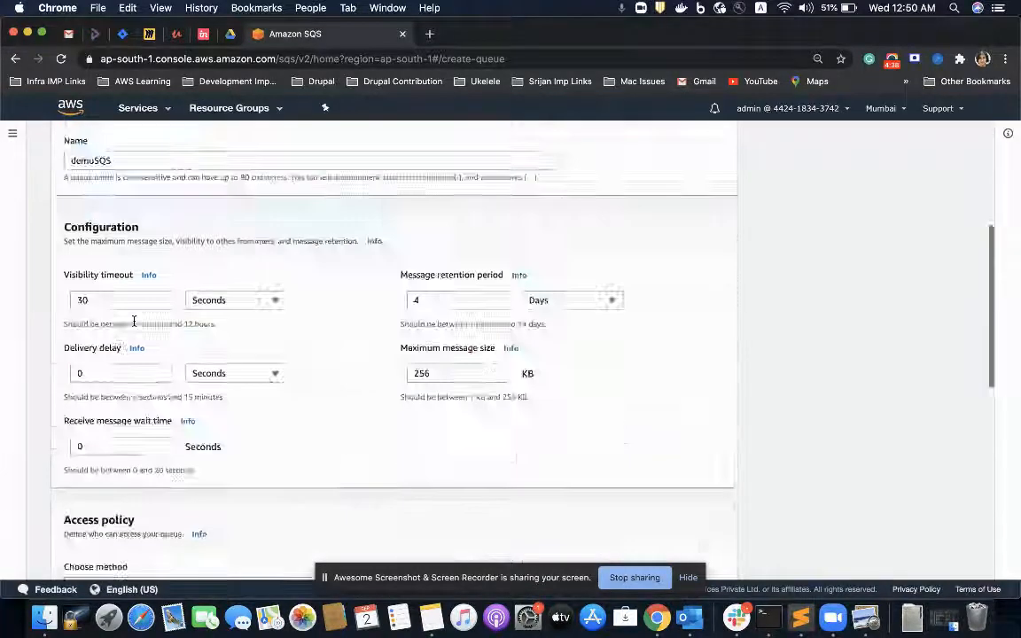
left_click(700, 556)
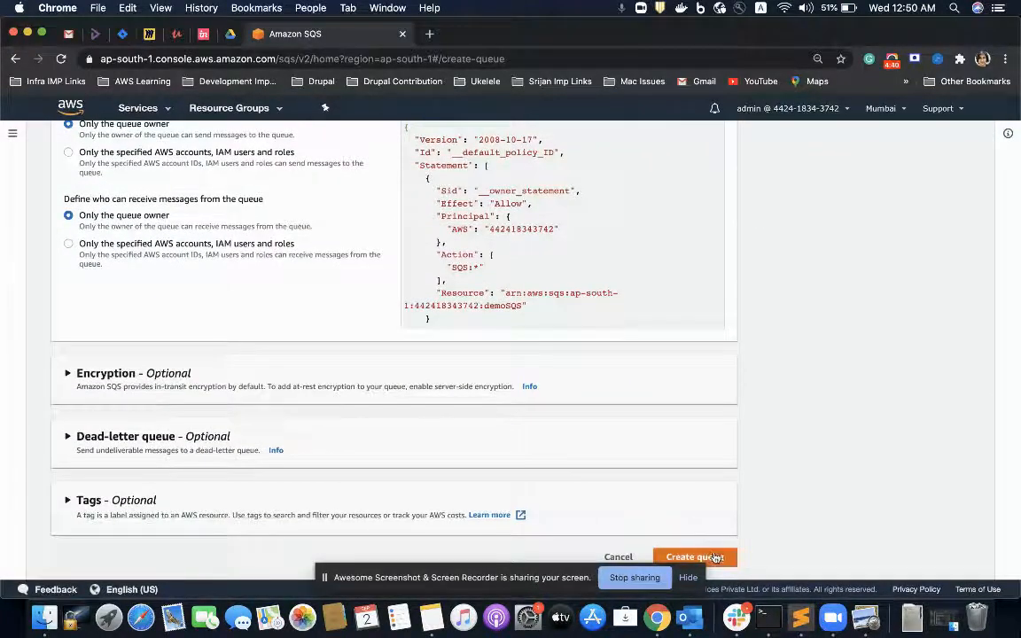
Step: Examine the demoSQS details and its SNS subscriptions, Lambda triggers, Dead-letter queue, Monitoring, Tagging, Access policy and Encryption sections
scroll(510, 408, "down", 2)
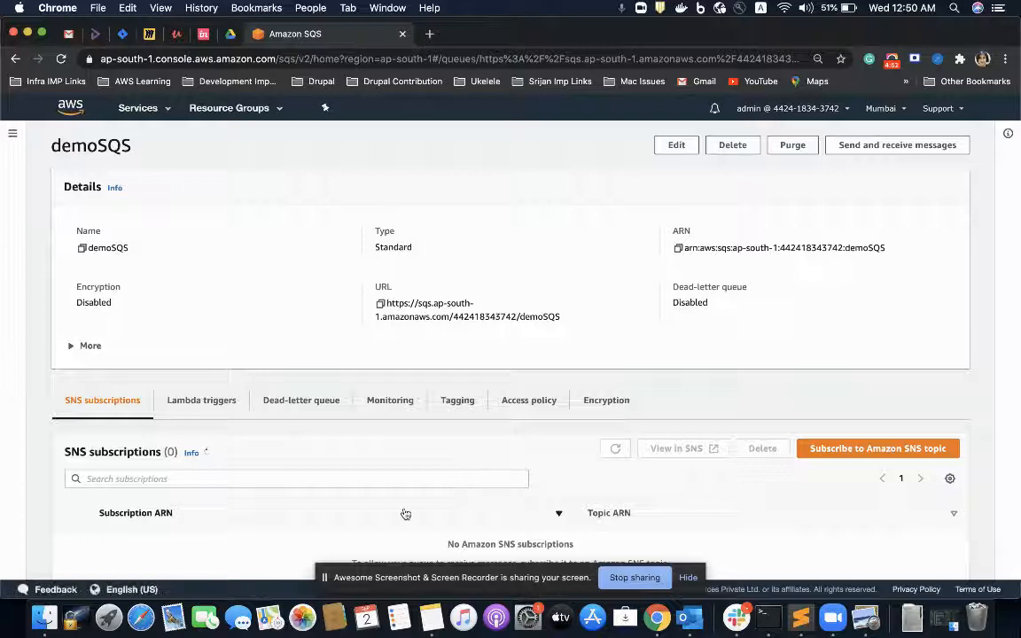
left_click(326, 580)
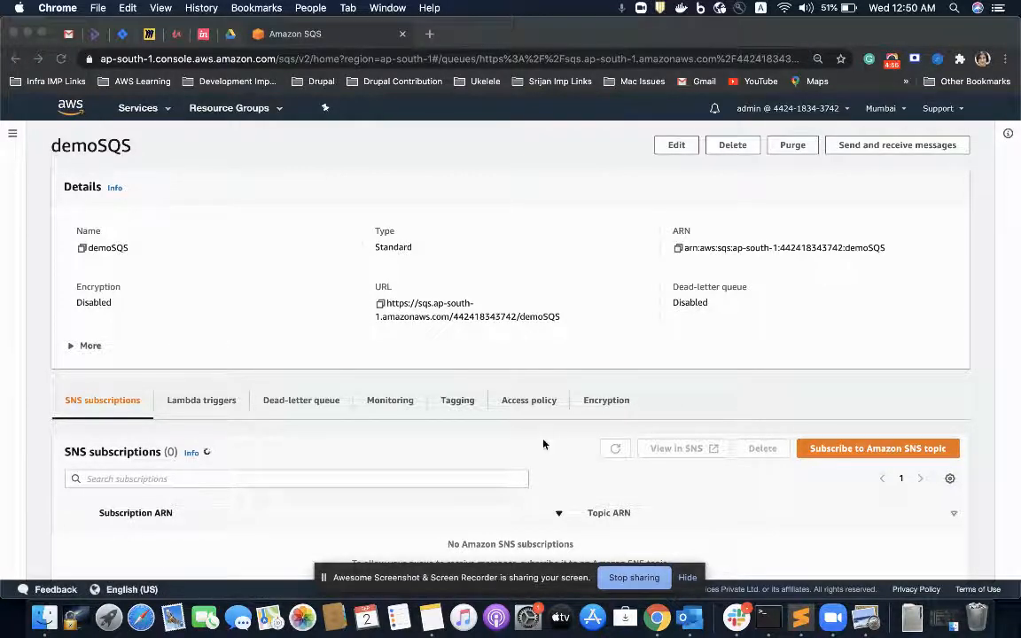
scroll(536, 439, "down", 2)
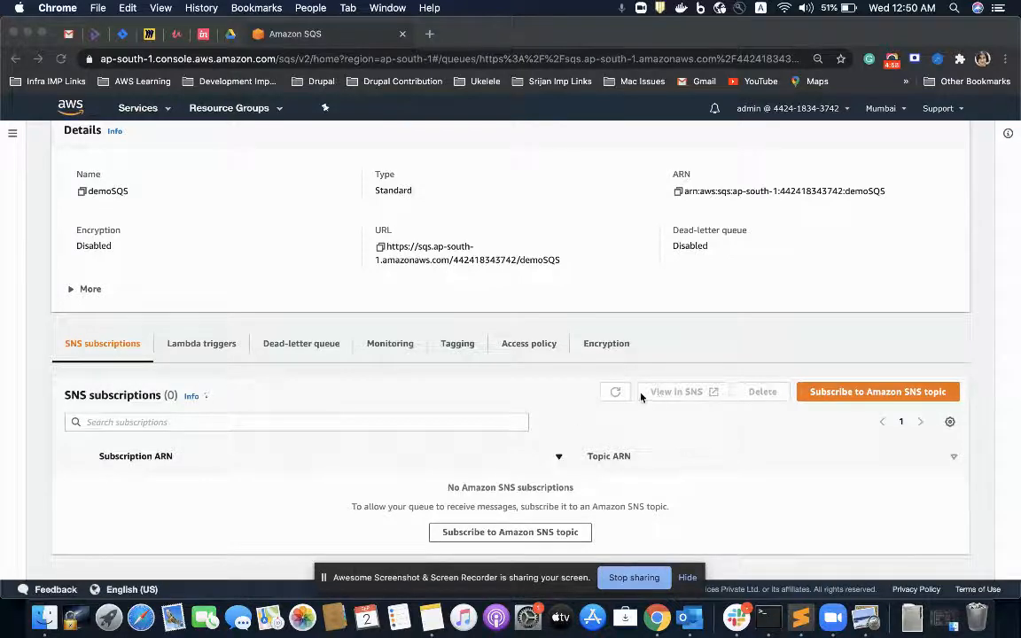
left_click(204, 350)
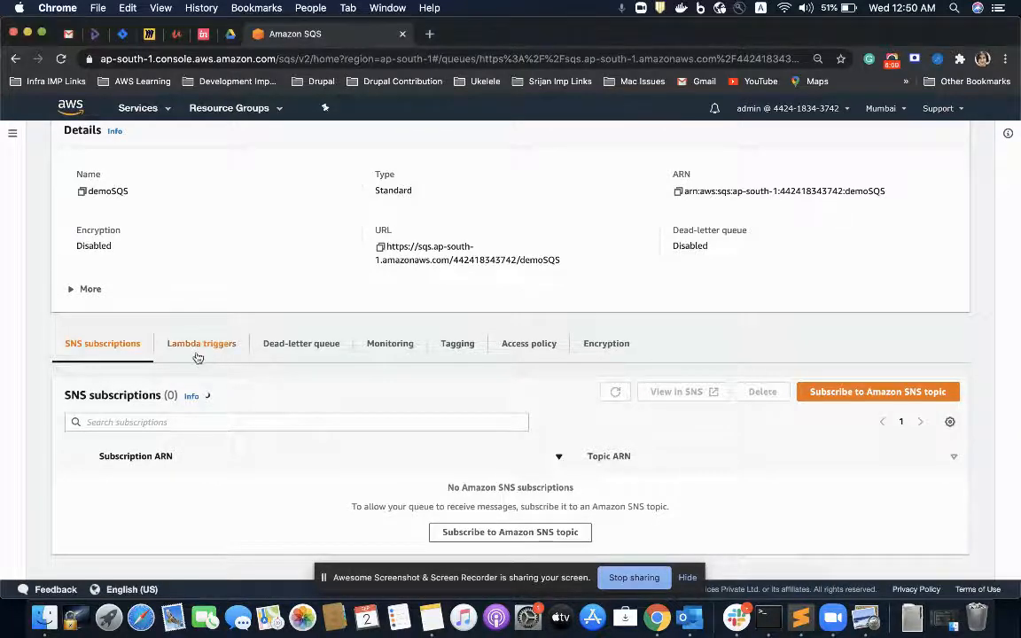
left_click(197, 355)
left_click(298, 344)
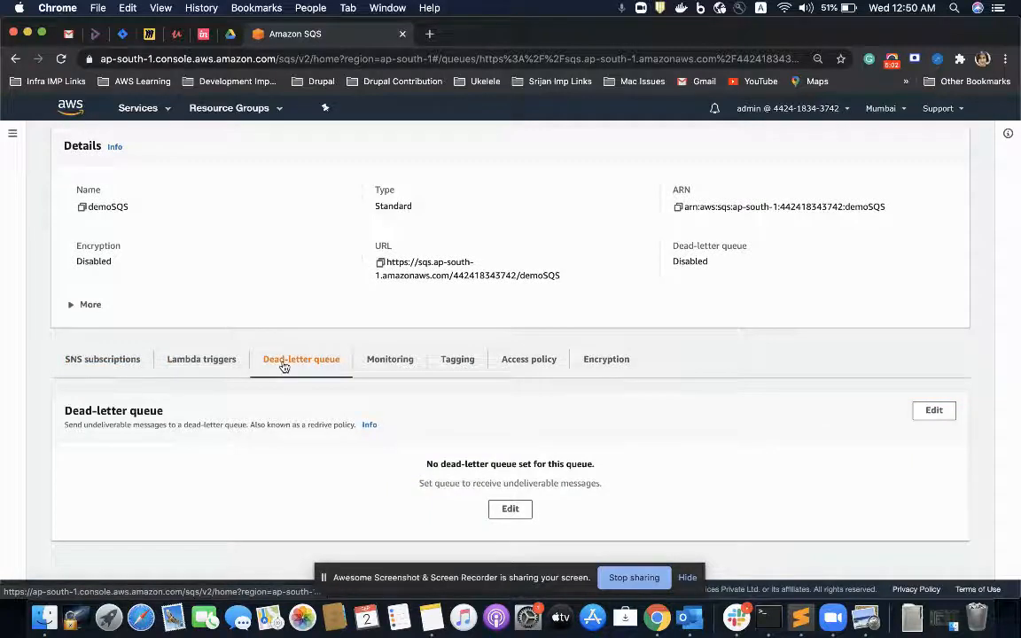
scroll(284, 367, "up", 1)
left_click(404, 418)
left_click(454, 420)
left_click(532, 417)
left_click(607, 417)
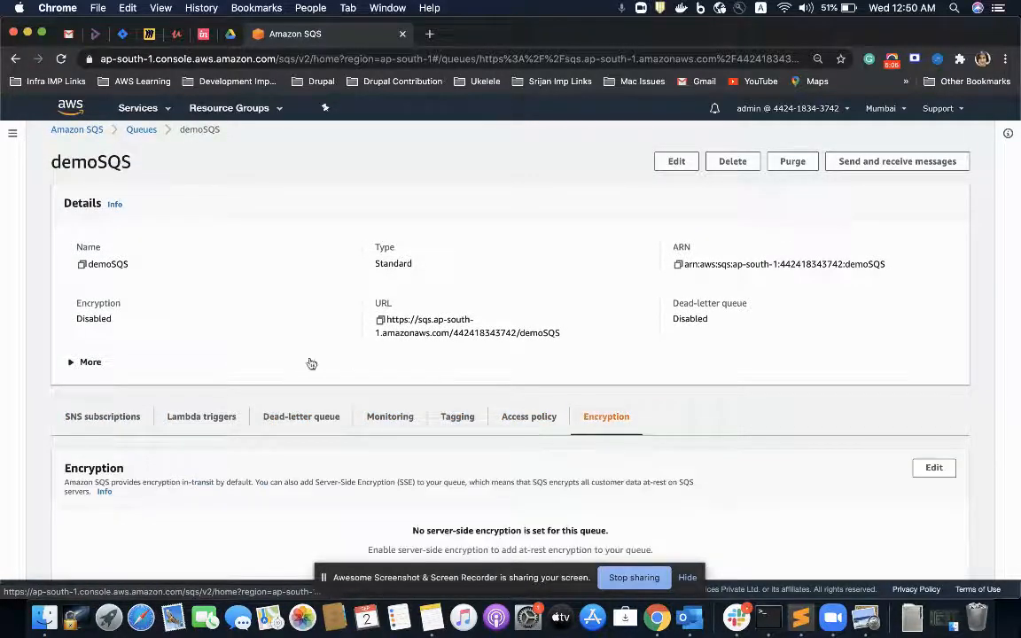
left_click(124, 416)
scroll(421, 331, "down", 1)
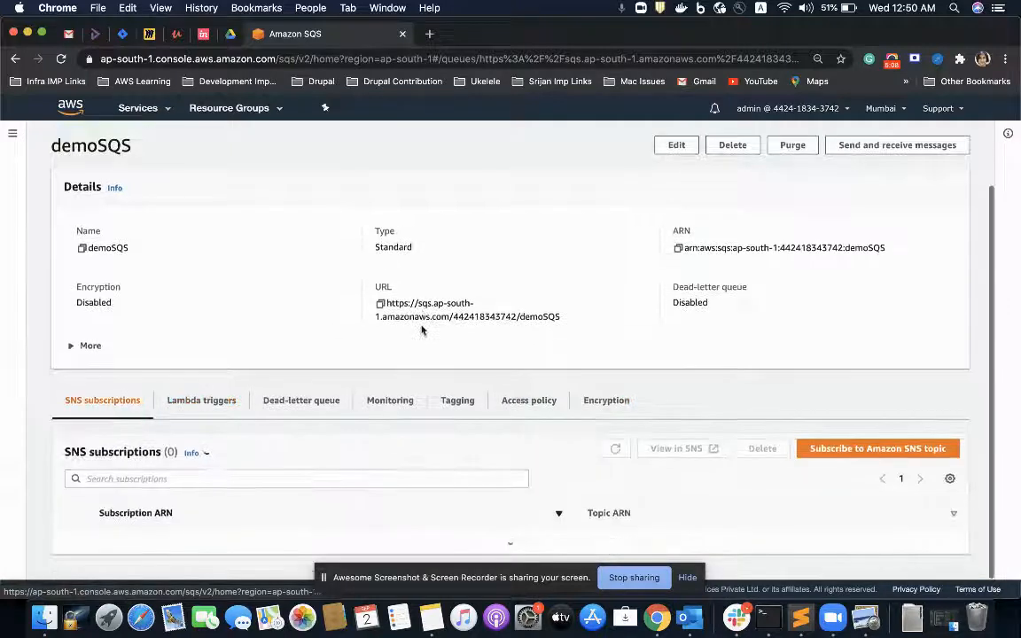
scroll(422, 330, "up", 2)
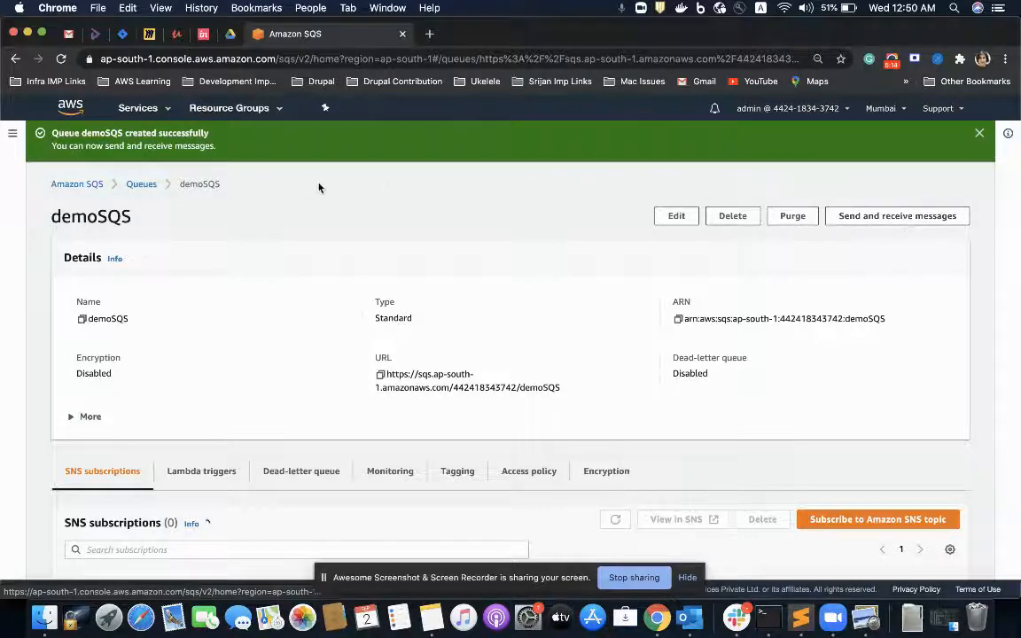
Step: Send a message with the body "Demo message." to the demoSQS queue
left_click(874, 215)
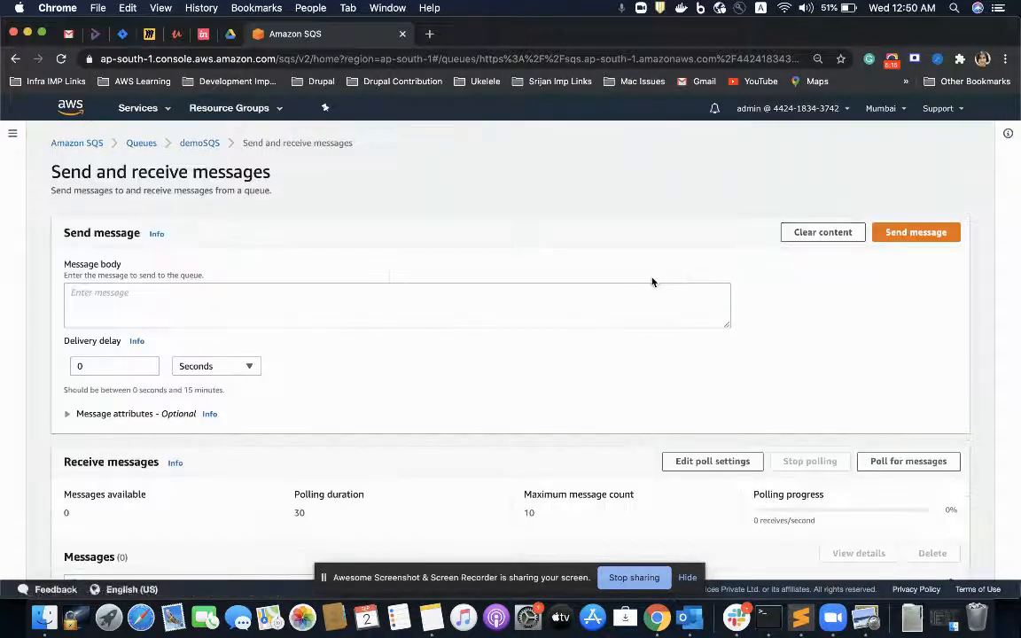
left_click(237, 296)
type("Demo message")
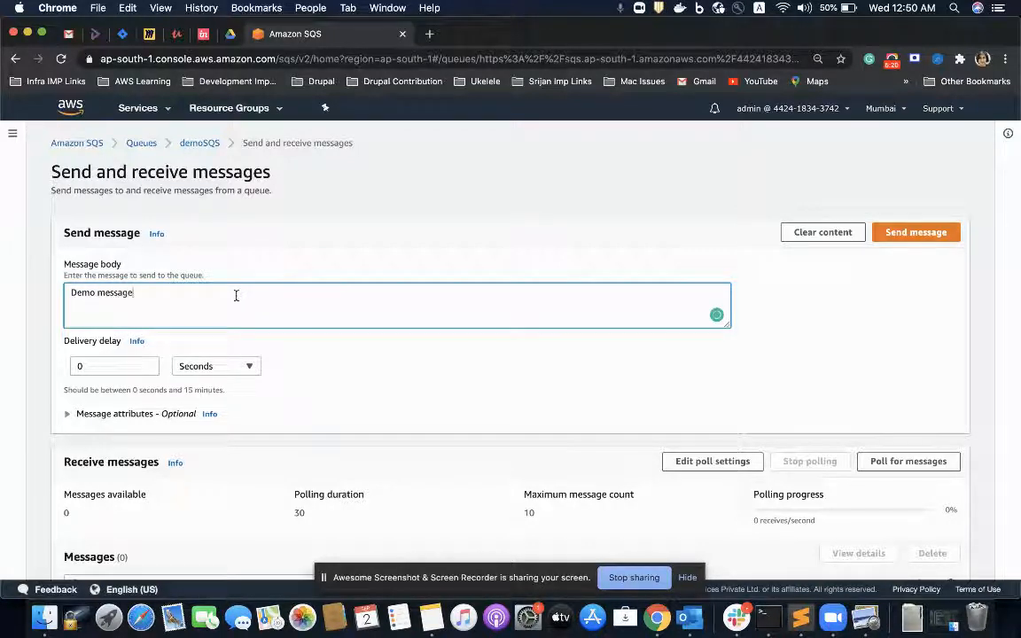
type(".")
scroll(399, 266, "down", 2)
scroll(550, 239, "up", 2)
left_click(917, 233)
Step: Poll demoSQS for messages and view the received message's details and body
scroll(749, 298, "down", 3)
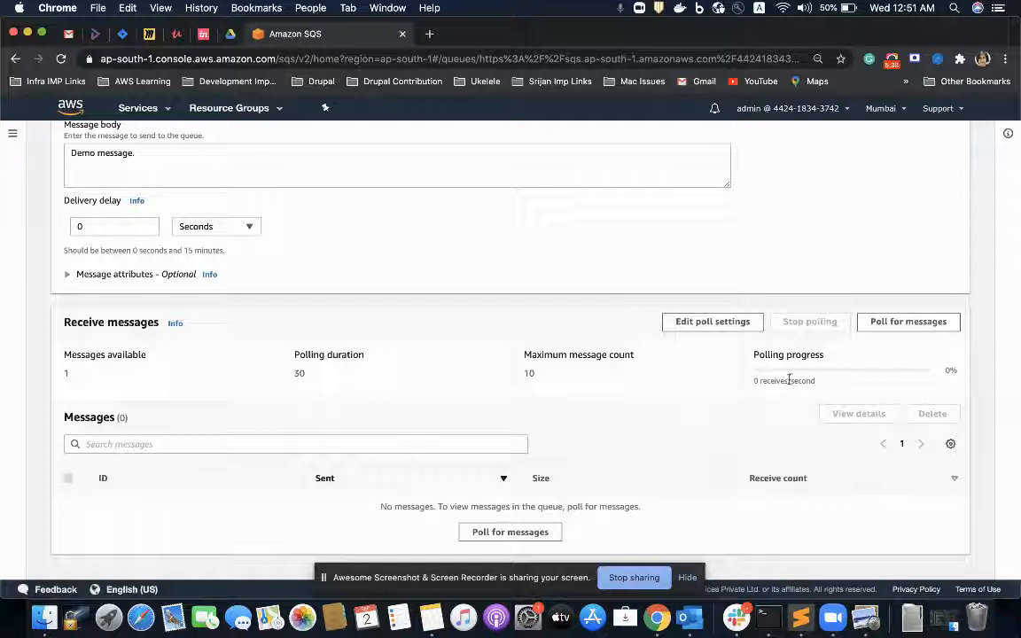
left_click(898, 324)
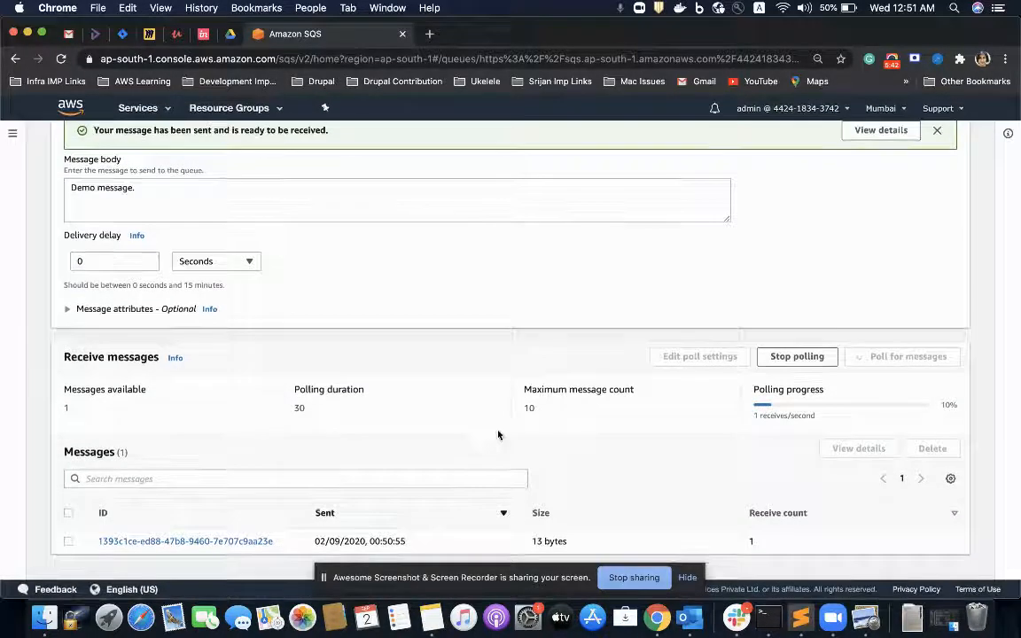
left_click(147, 542)
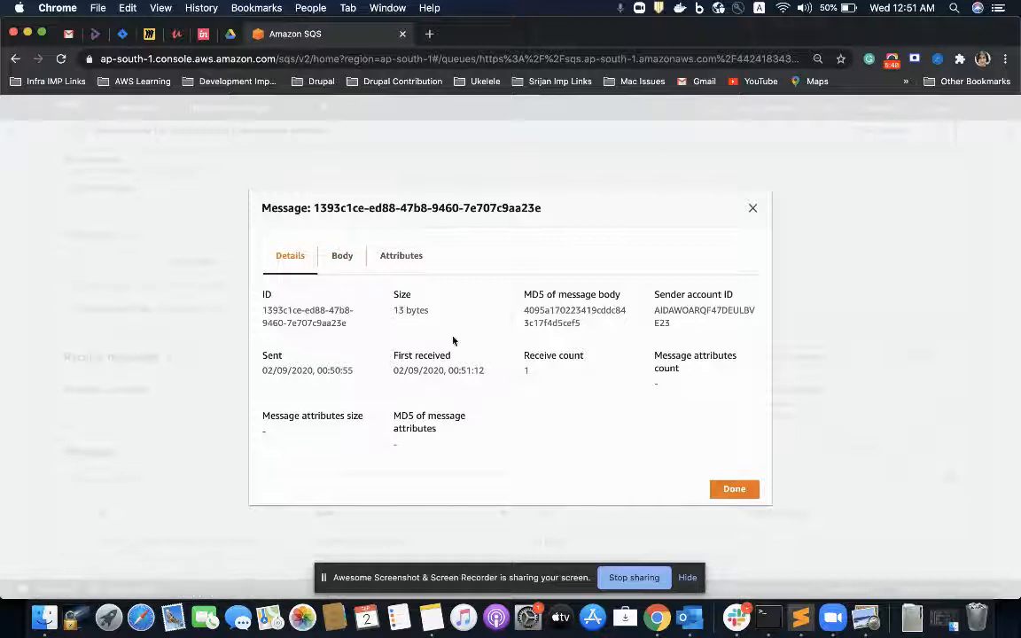
left_click(752, 208)
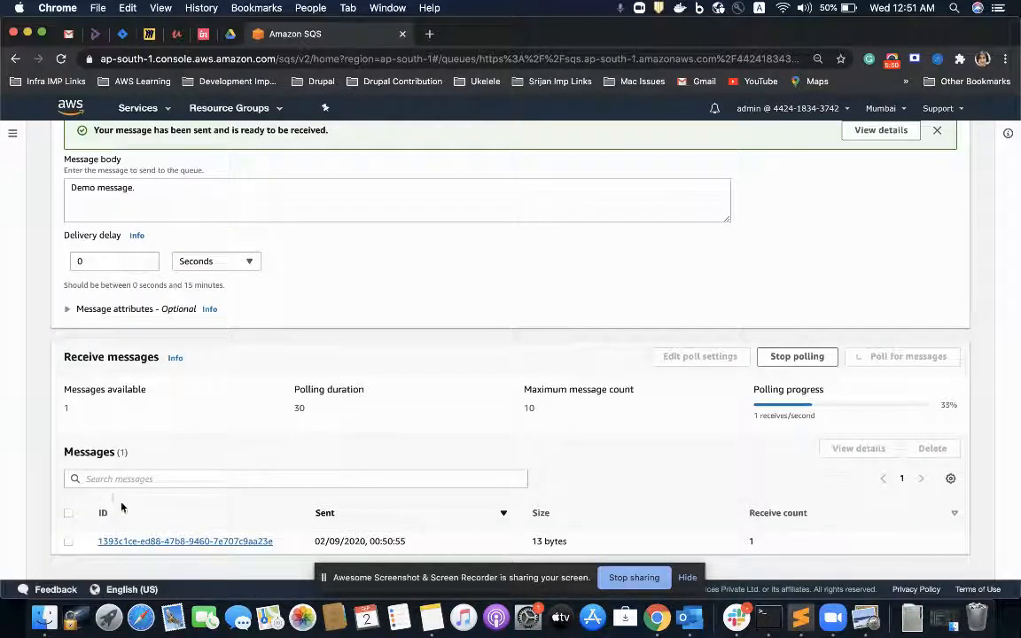
left_click(120, 540)
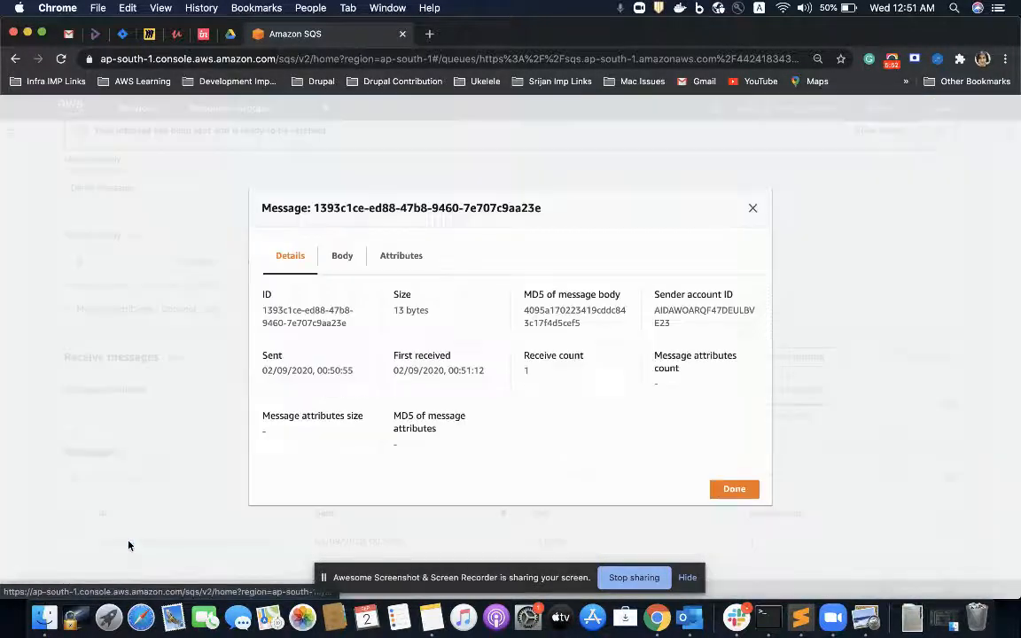
left_click(344, 256)
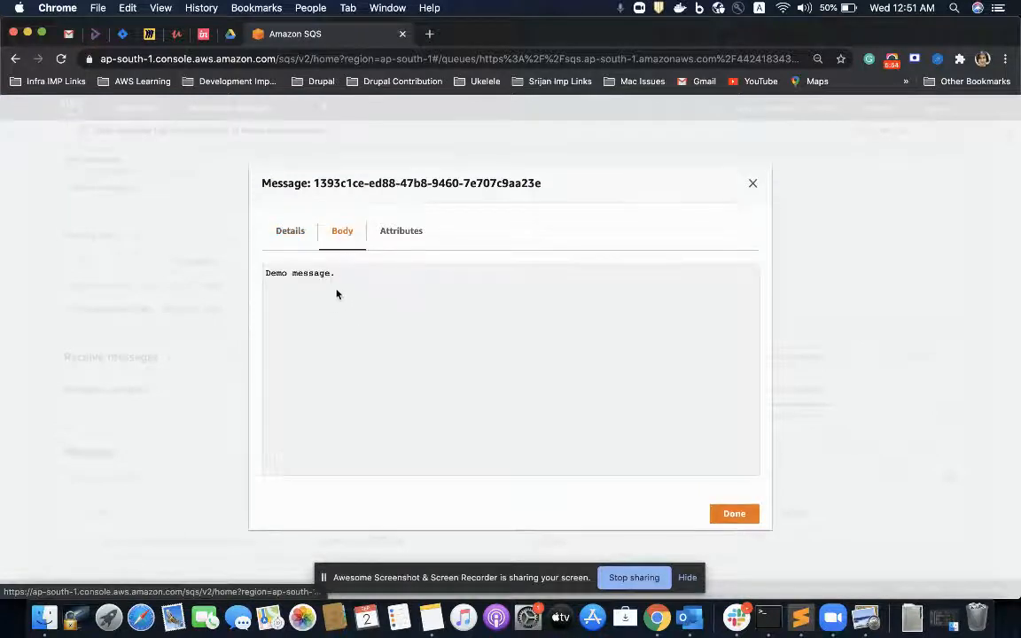
left_click(754, 184)
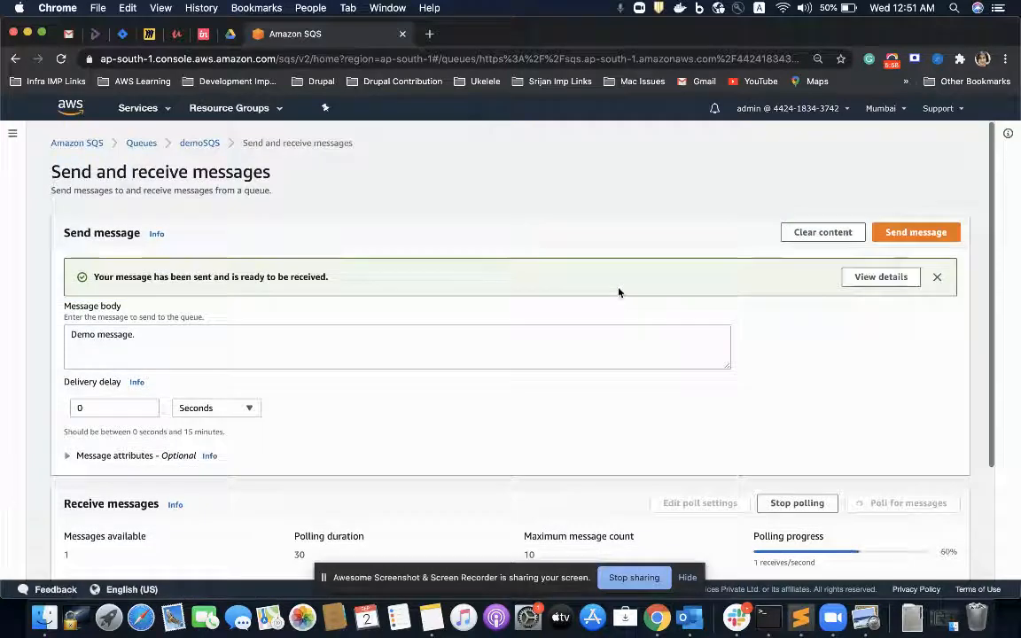
scroll(617, 292, "down", 2)
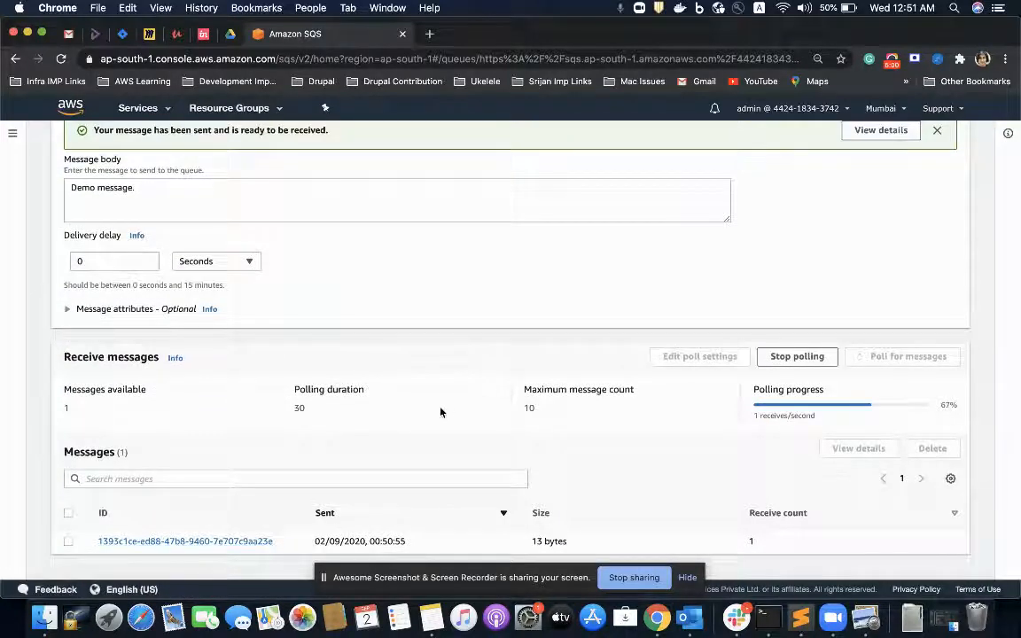
scroll(440, 412, "up", 1)
scroll(440, 412, "up", 2)
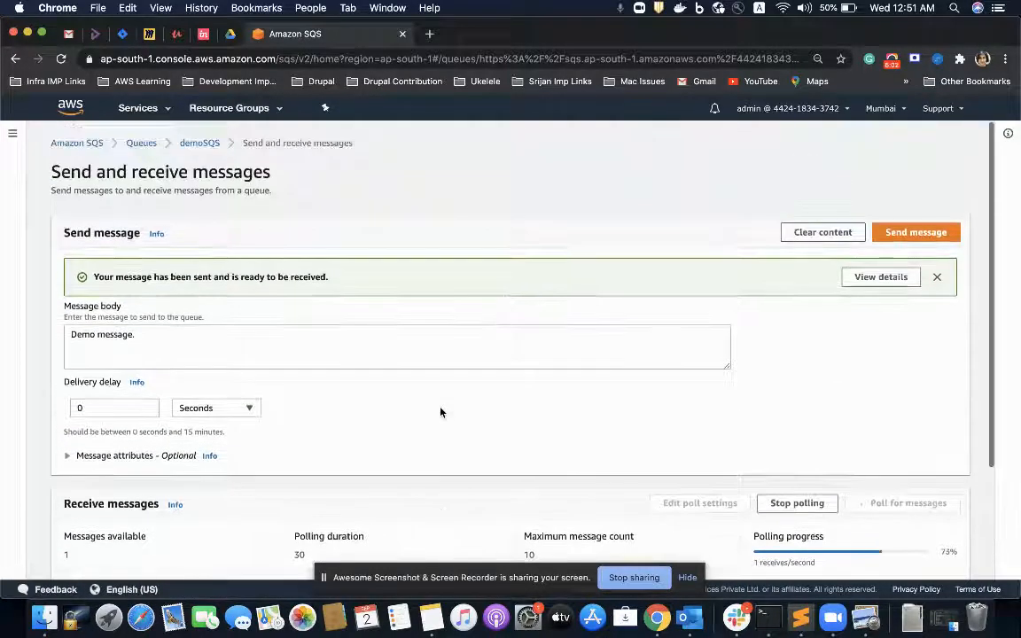
scroll(442, 412, "down", 3)
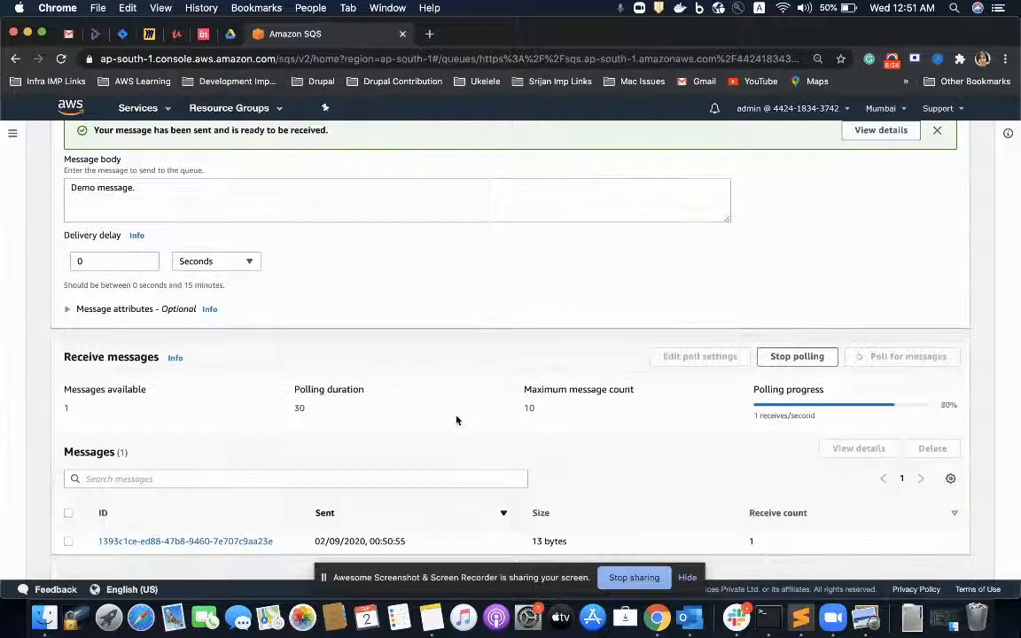